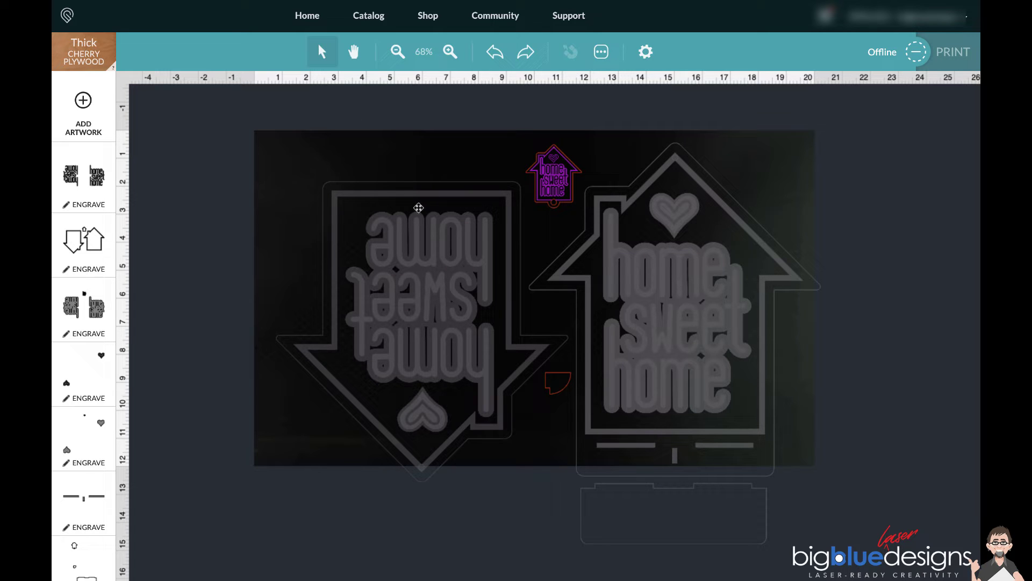
Step: Move the upright house design off the material to the right
scroll(663, 289, "up", 5)
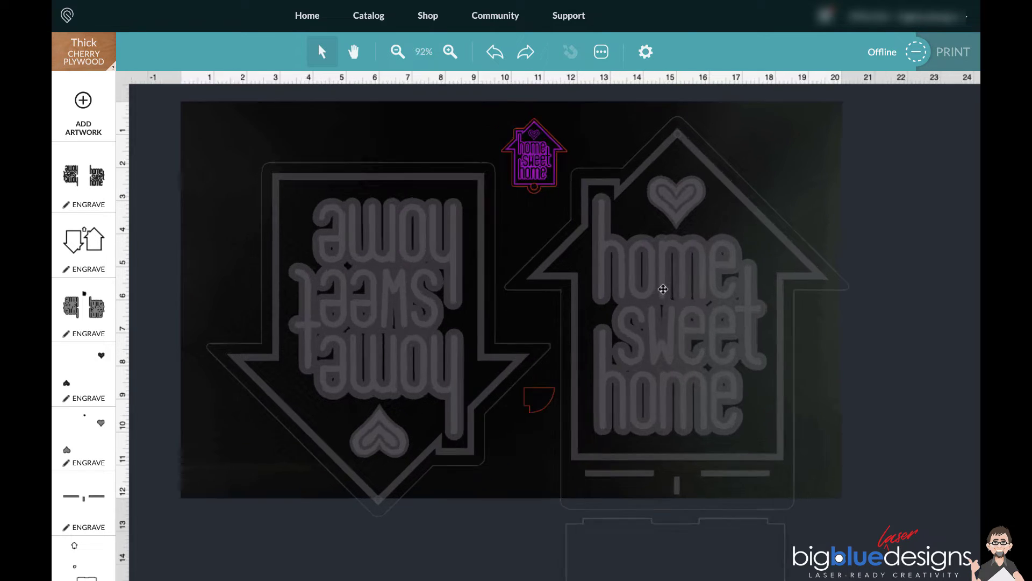
scroll(663, 289, "down", 5)
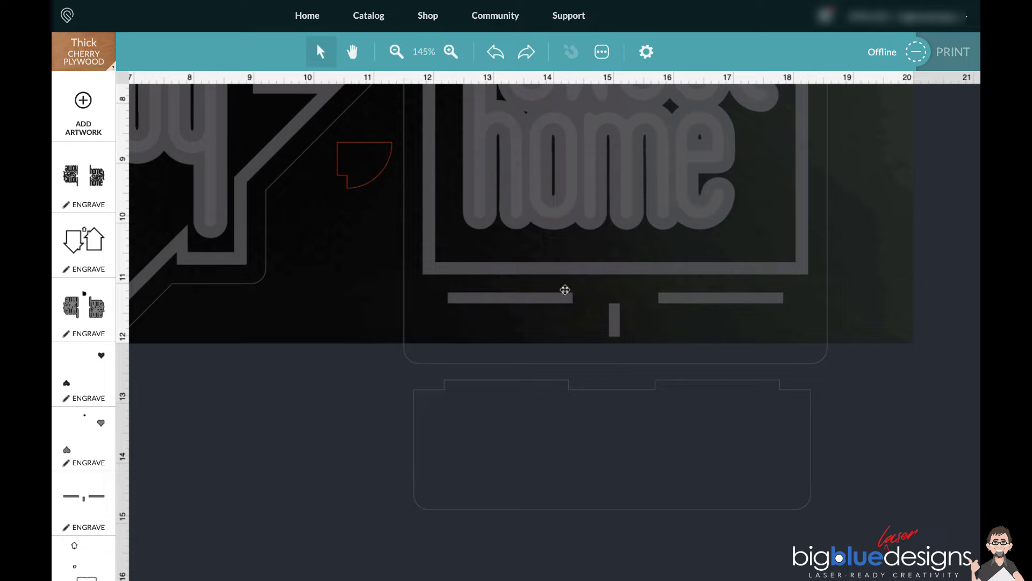
scroll(579, 346, "down", 2)
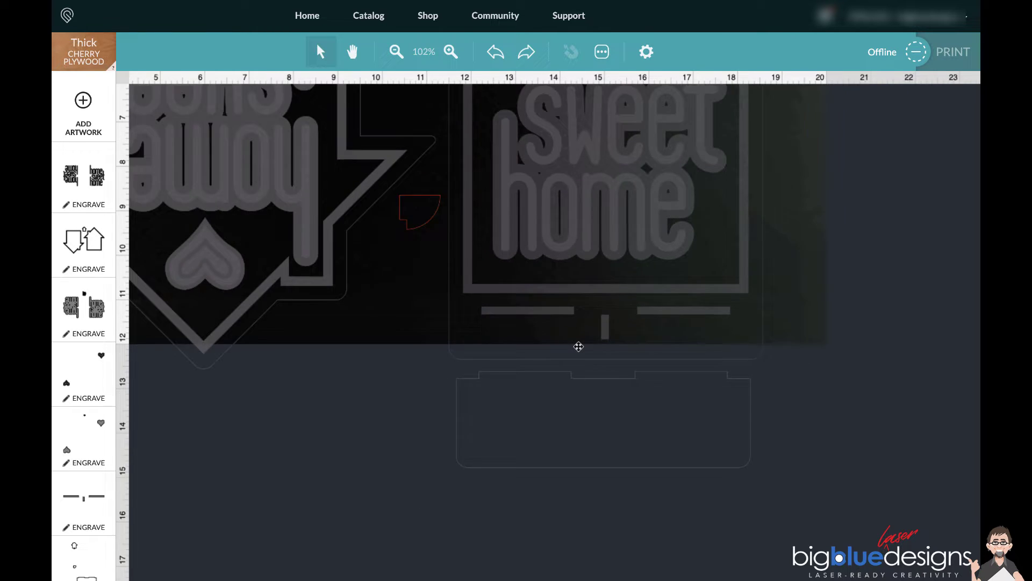
scroll(578, 346, "down", 1)
scroll(578, 347, "up", 3)
scroll(578, 347, "left", 3)
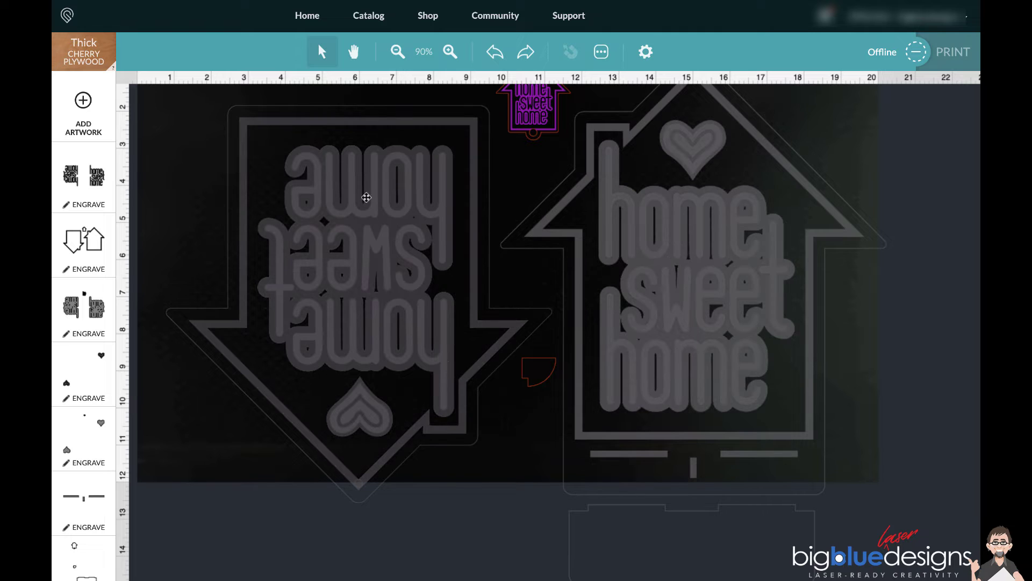
scroll(429, 157, "up", 1)
scroll(430, 157, "left", 1)
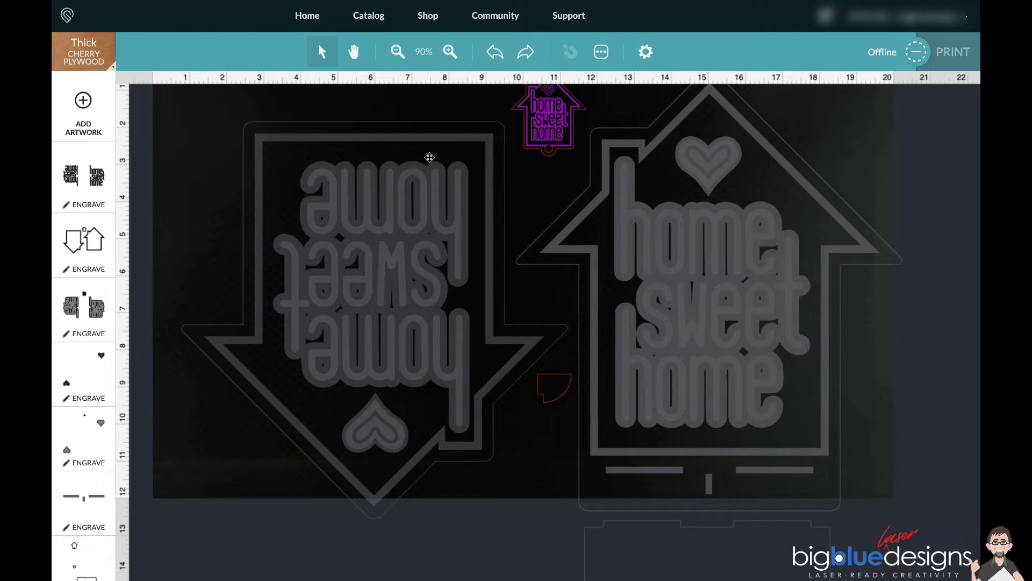
scroll(430, 157, "down", 1)
scroll(428, 160, "down", 2)
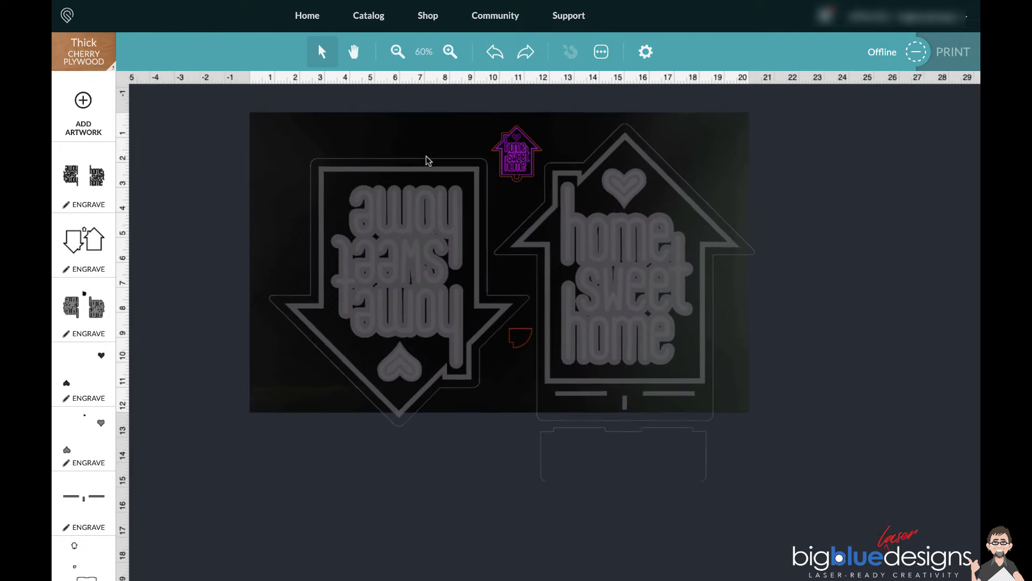
scroll(414, 162, "up", 2)
scroll(414, 161, "left", 1)
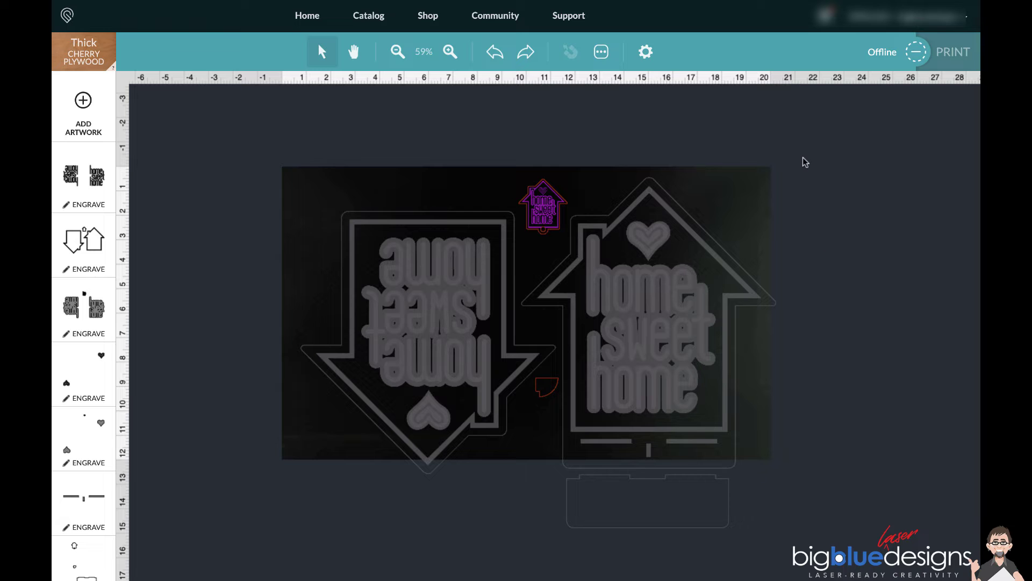
left_click_drag(804, 158, 654, 538)
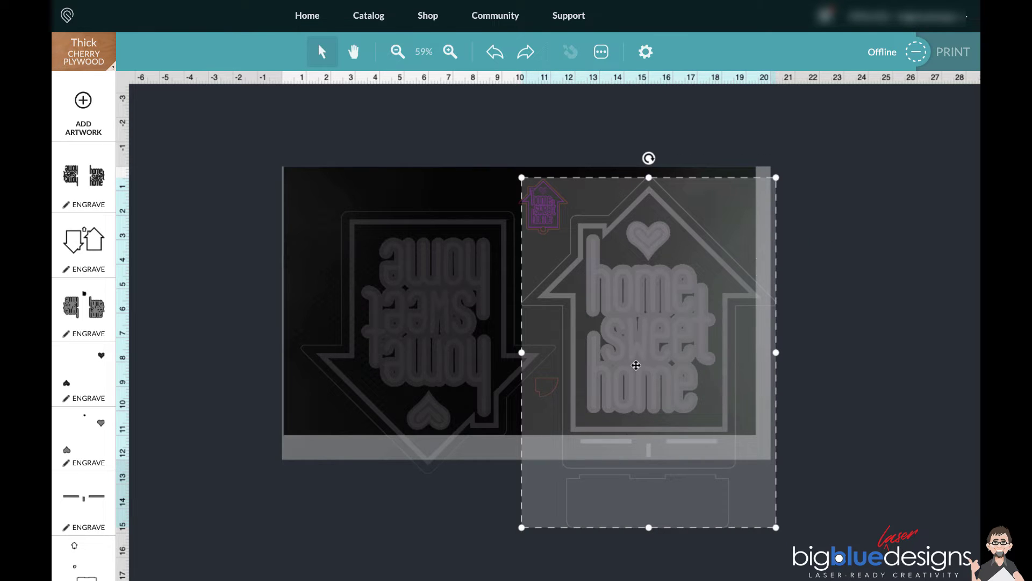
left_click_drag(635, 364, 903, 357)
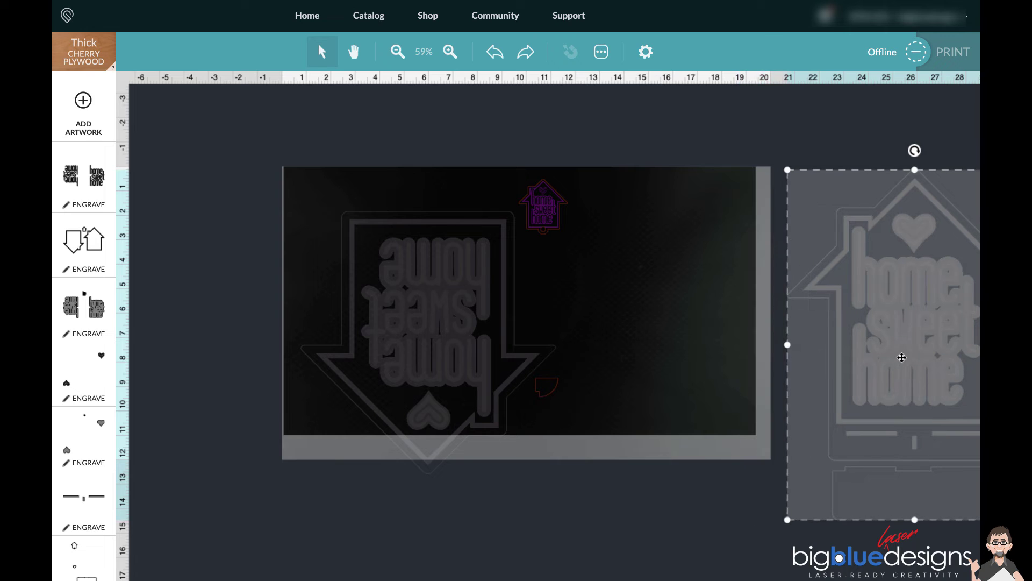
left_click(726, 152)
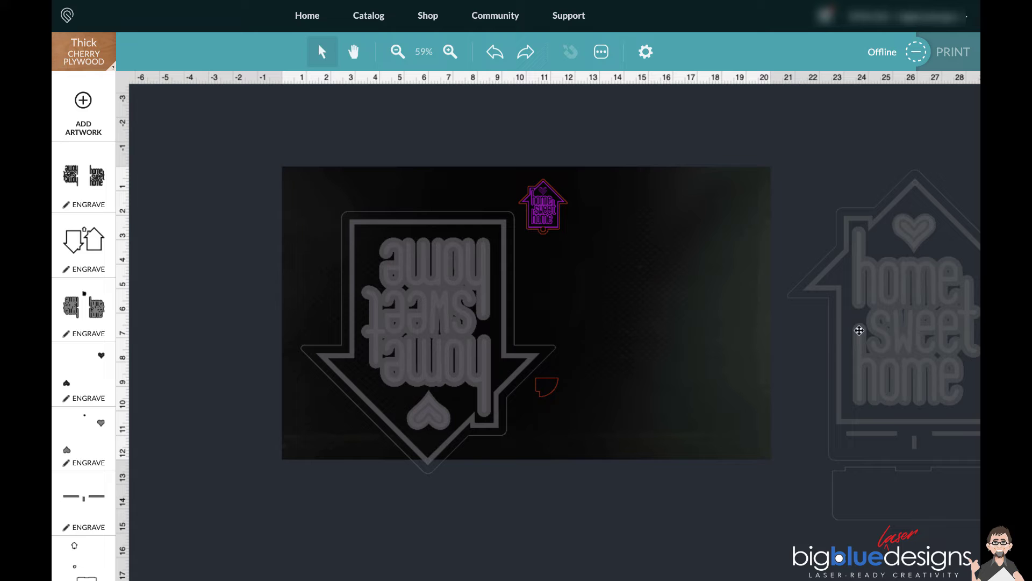
Step: Move the small purple house to the top right and the small red piece off the material
left_click(545, 211)
left_click(595, 195)
left_click(543, 210)
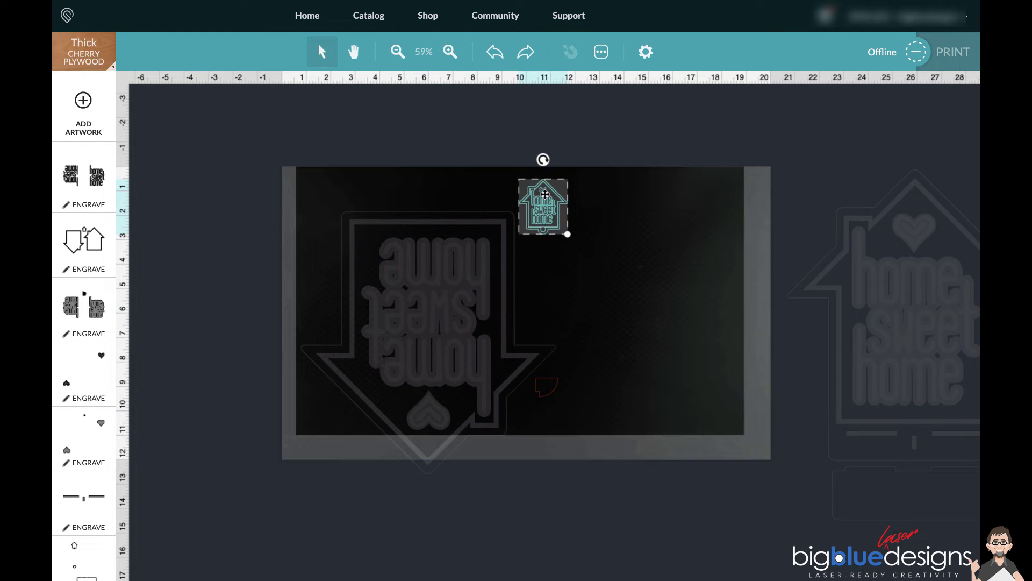
left_click_drag(543, 209, 824, 150)
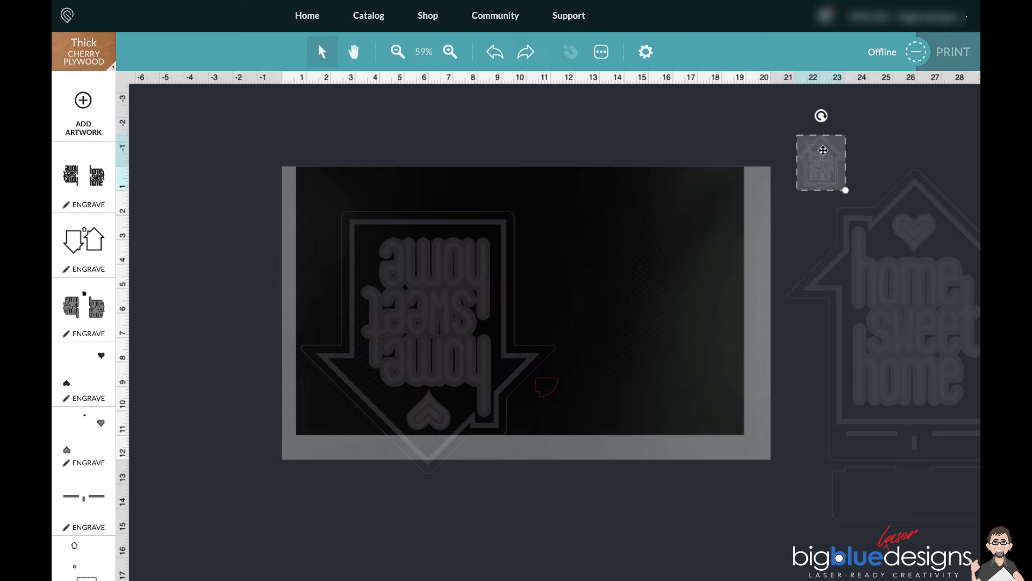
left_click_drag(547, 385, 786, 488)
left_click(629, 485)
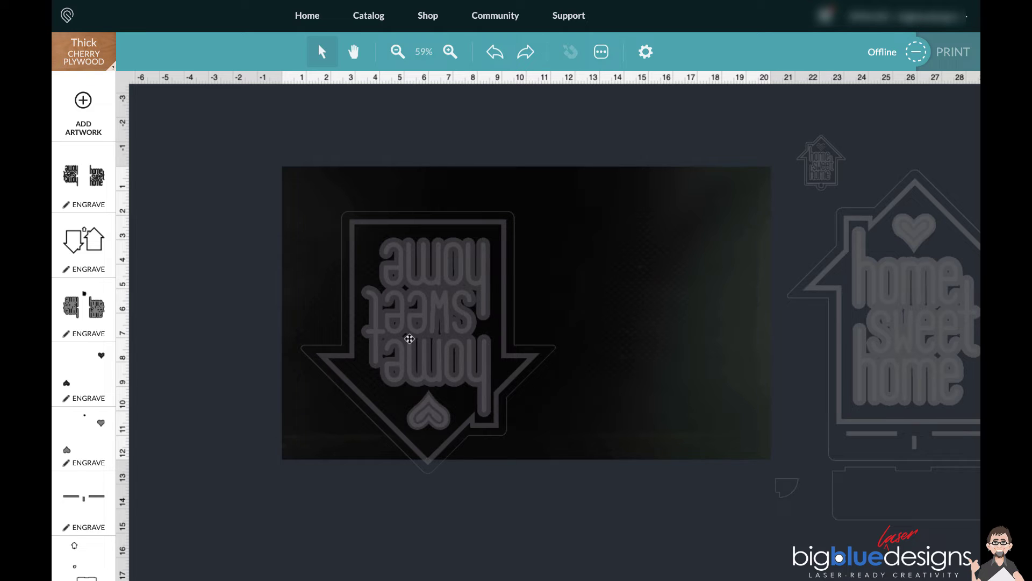
Step: Shift the reversed arrow design up-left and rotate it 180° so the house reads upright
left_click_drag(410, 339, 402, 298)
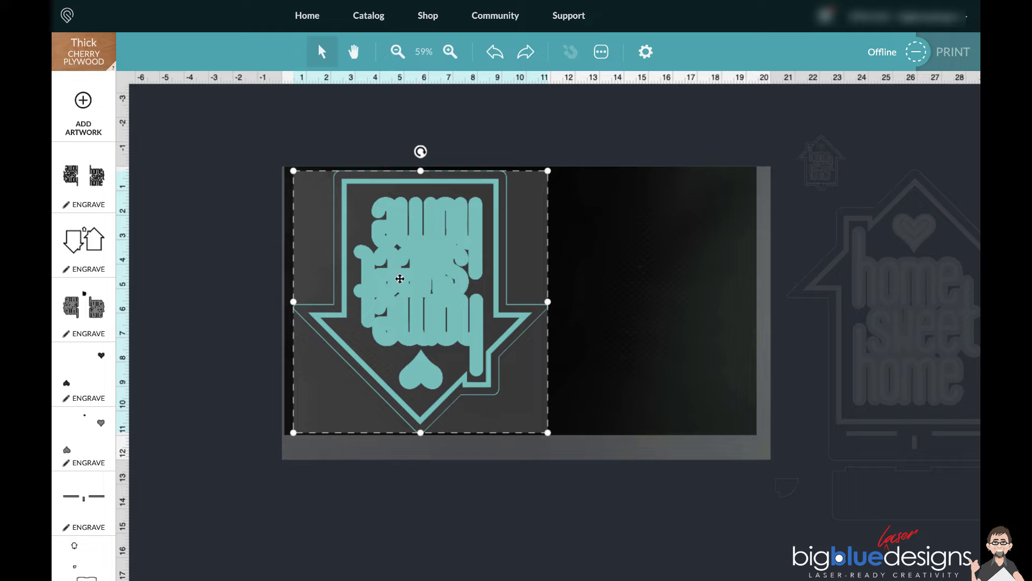
left_click(249, 288)
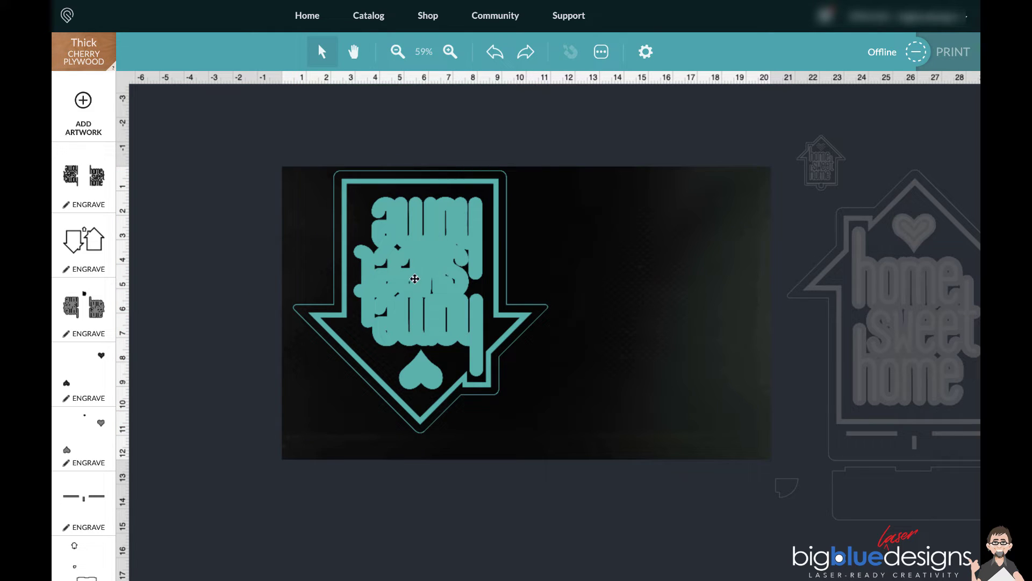
left_click(414, 279)
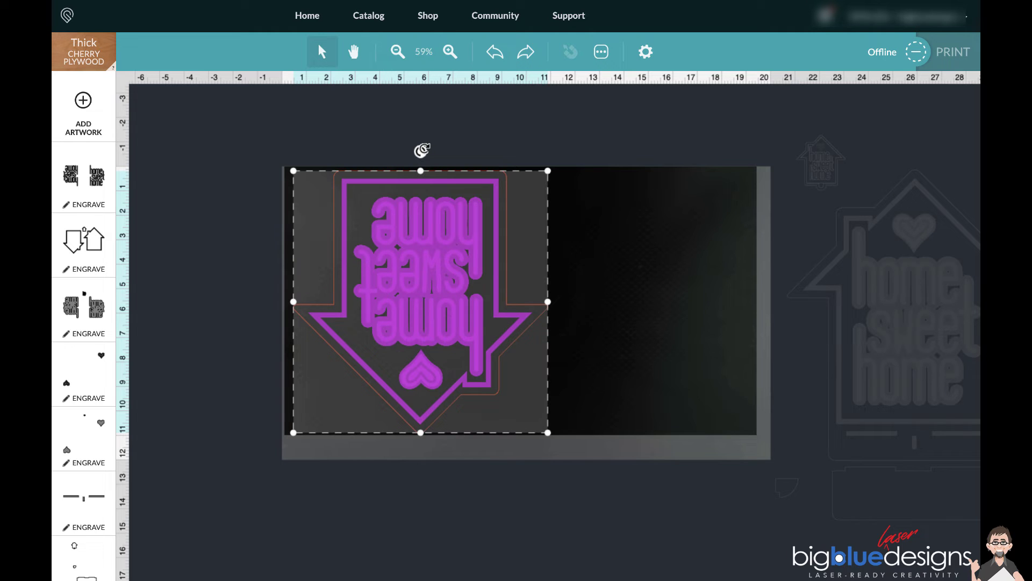
left_click_drag(422, 150, 423, 372)
left_click(253, 334)
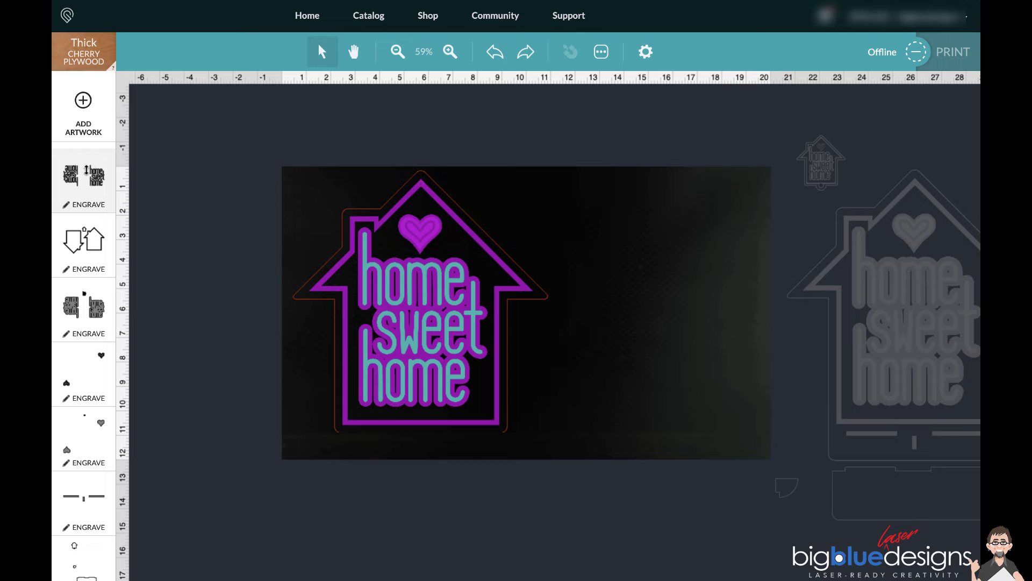
Step: Set the first artwork step to Cut and the second and third artwork steps to Ignore
left_click(85, 178)
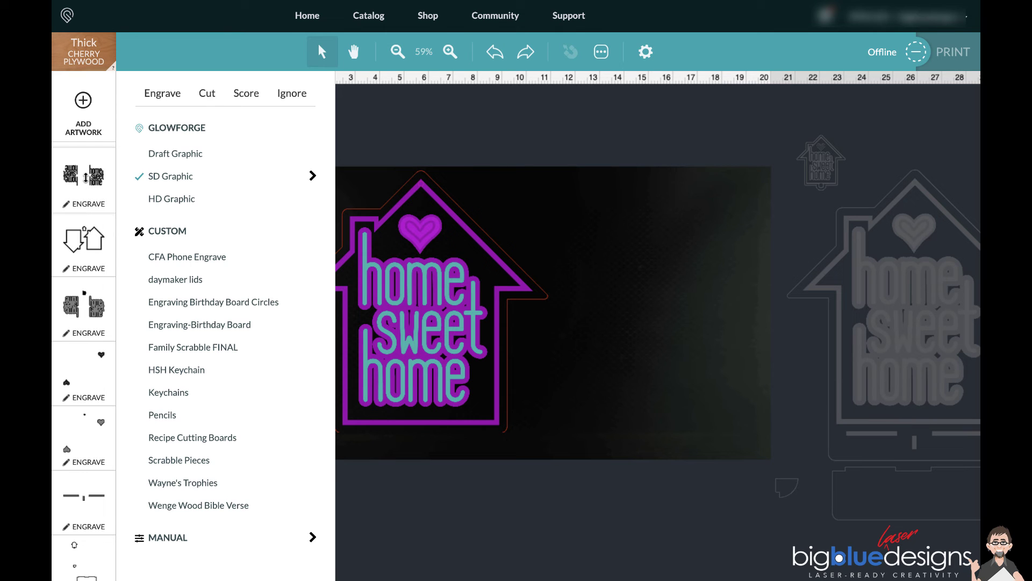
left_click(203, 94)
left_click(394, 134)
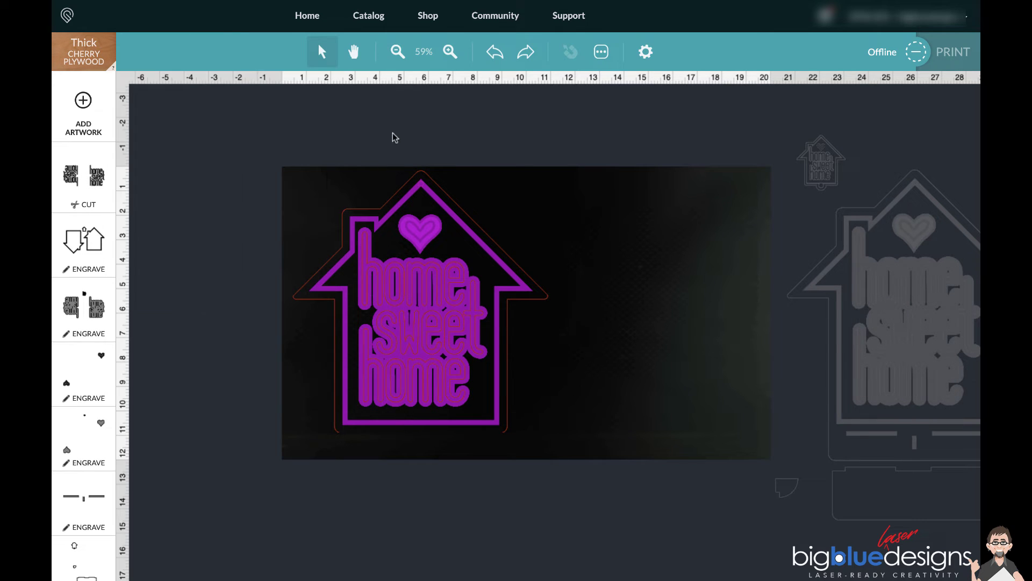
left_click(94, 255)
left_click(292, 93)
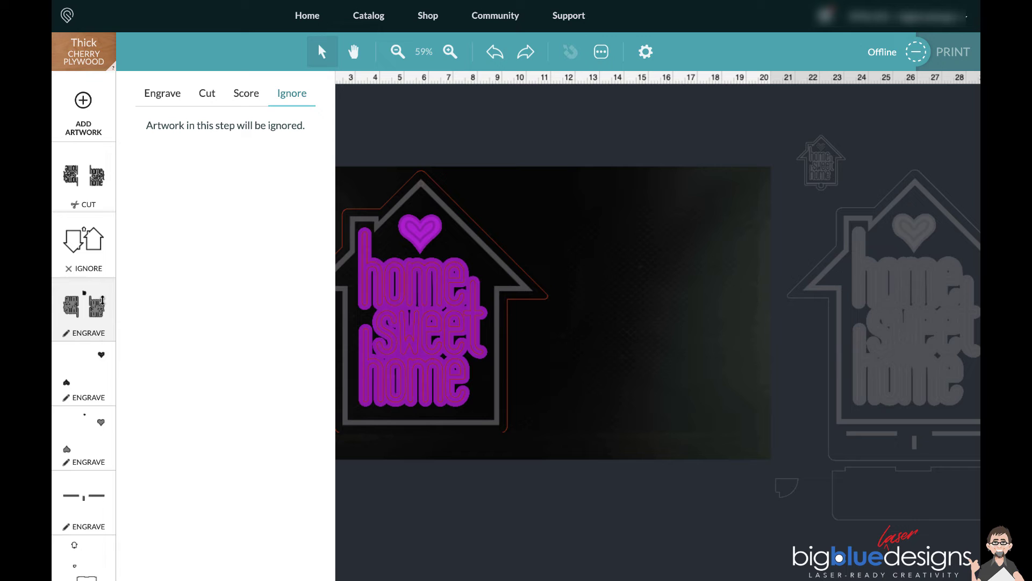
left_click(93, 308)
left_click(292, 93)
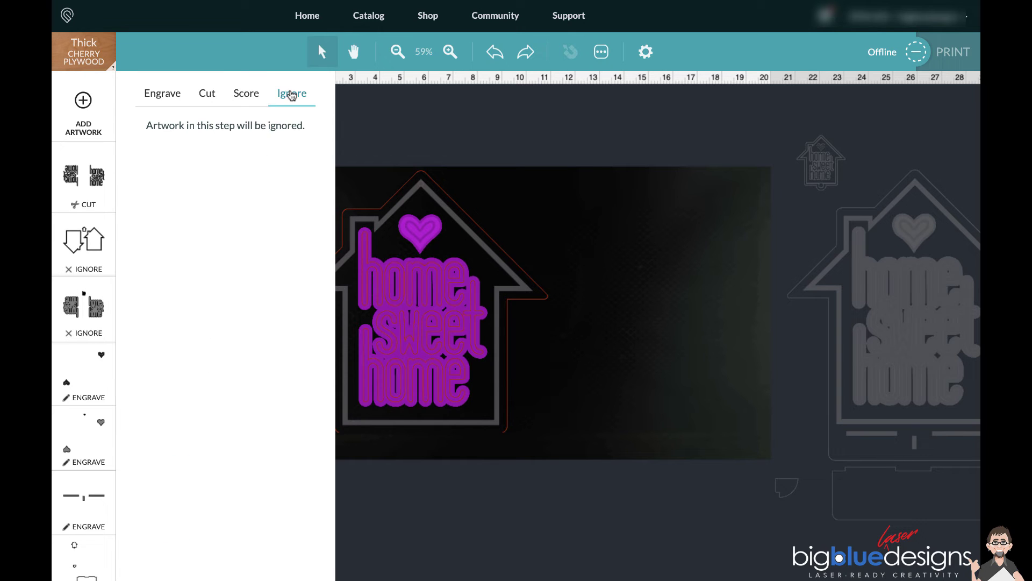
Step: Set both heart steps and the dash step to Ignore
left_click(90, 372)
left_click(292, 95)
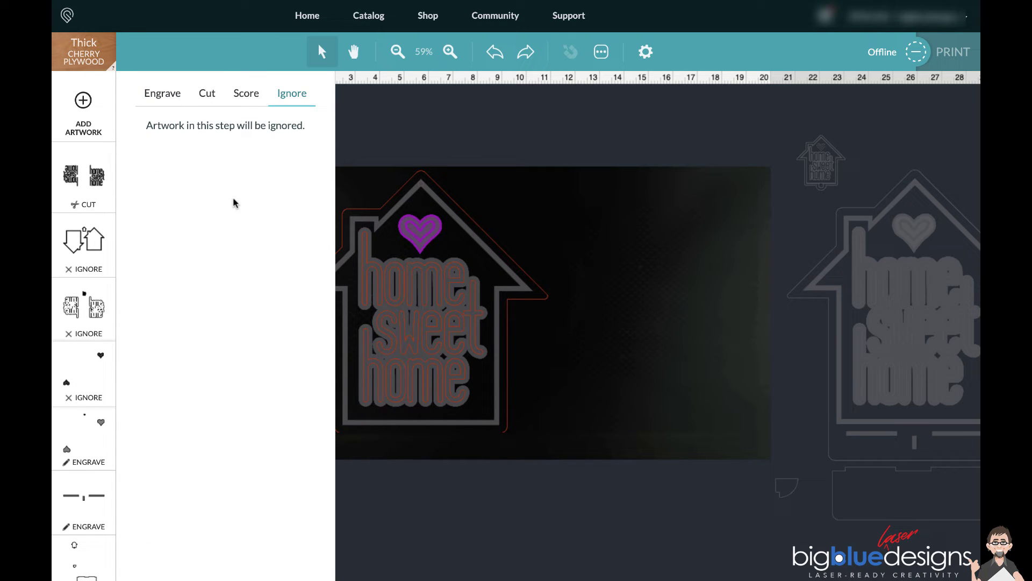
left_click(85, 432)
left_click(290, 93)
left_click(84, 497)
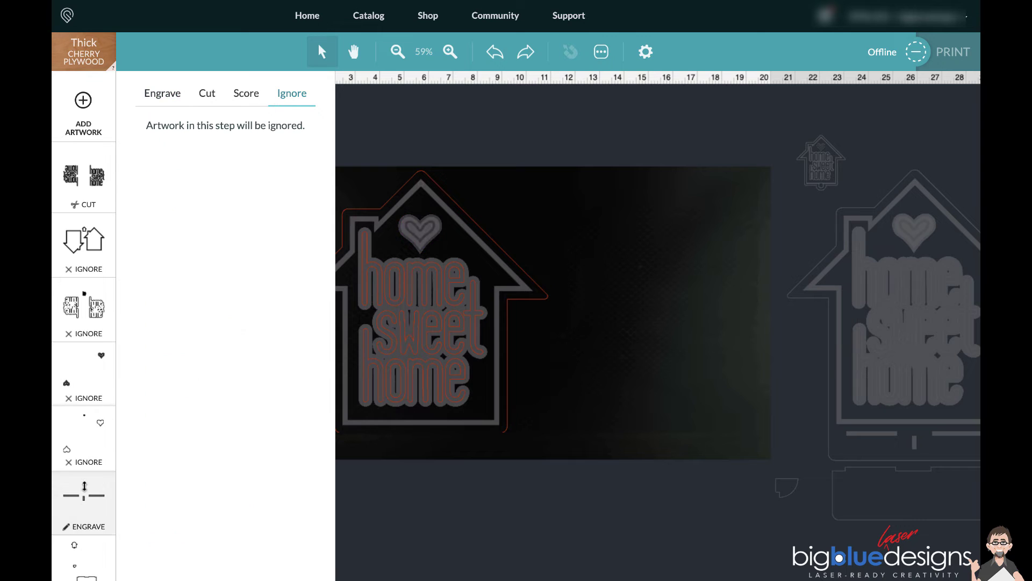
left_click(292, 96)
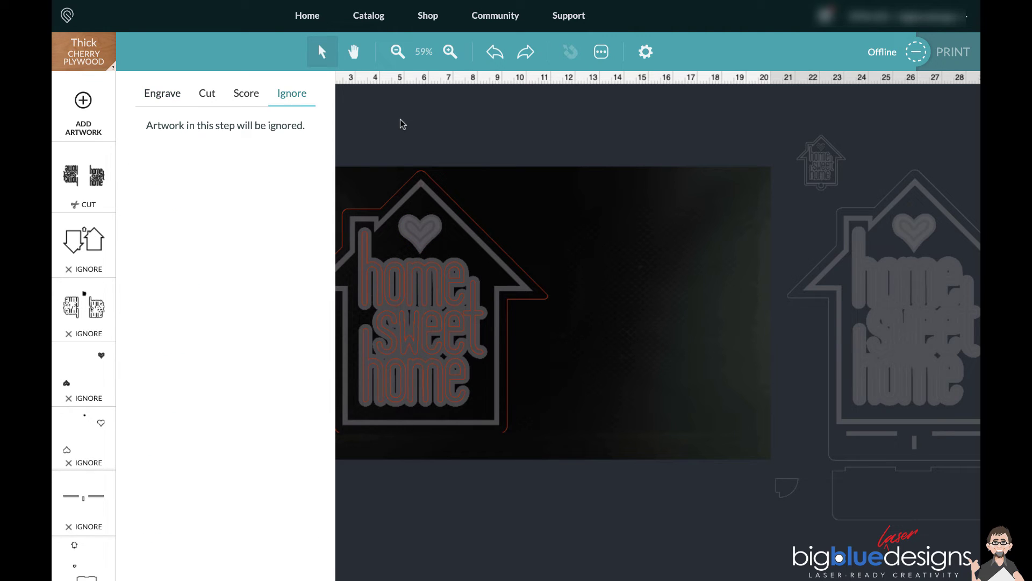
left_click(402, 124)
Step: Set the remaining cut step and the bottom step to Ignore
scroll(81, 430, "down", 2)
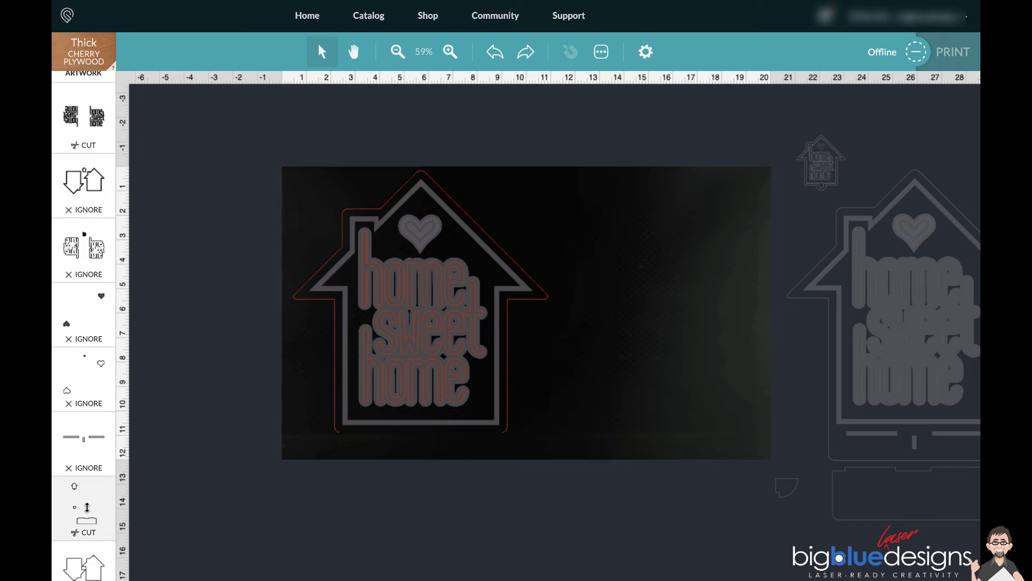
left_click(84, 508)
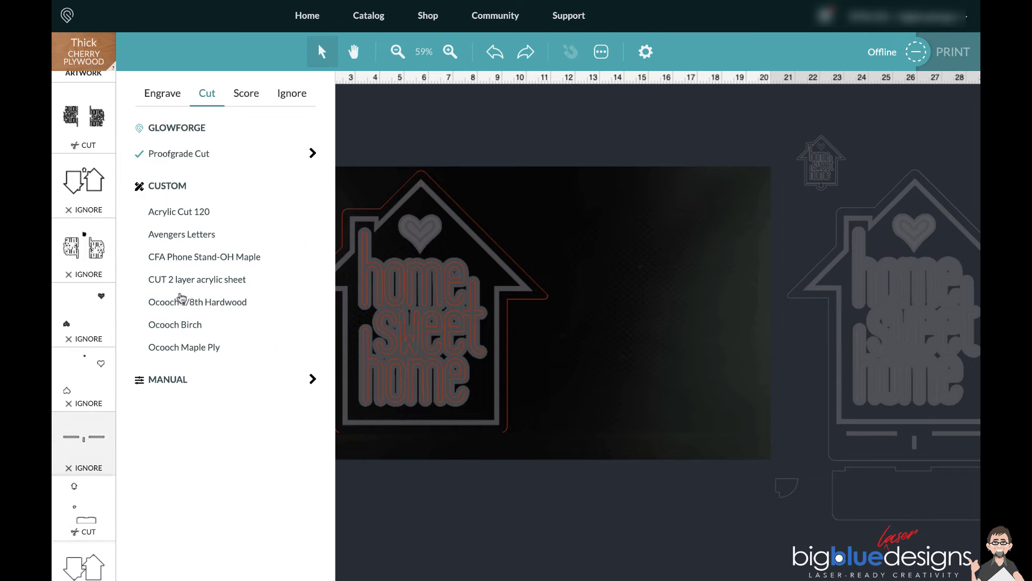
left_click(292, 93)
left_click(83, 508)
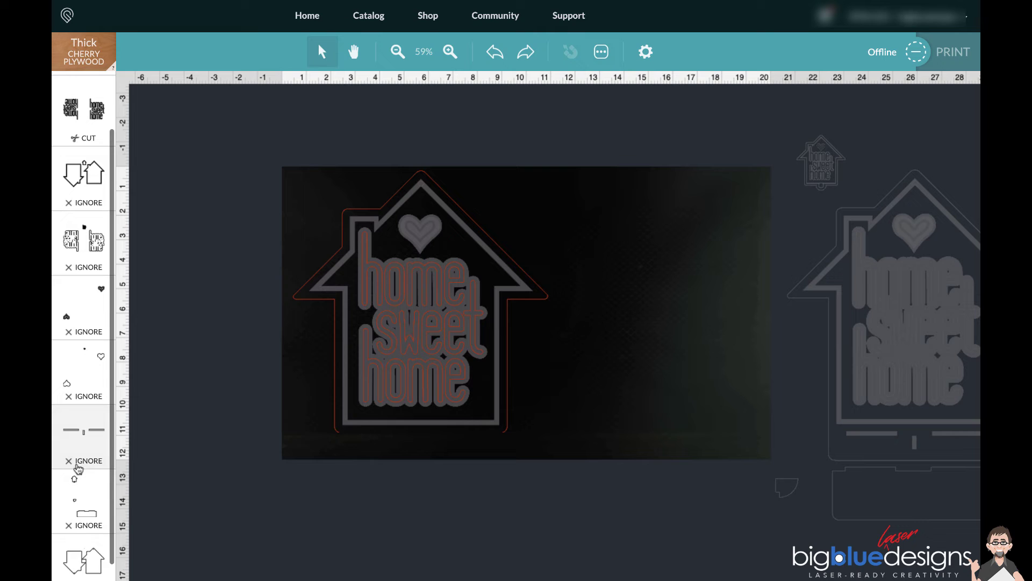
left_click(81, 541)
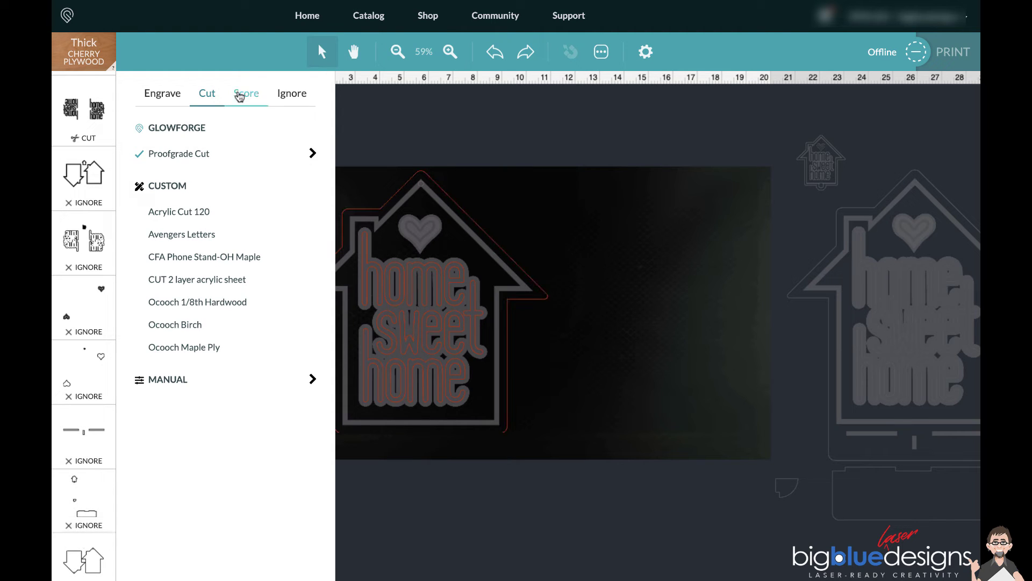
left_click(292, 93)
left_click(414, 116)
Step: Check the second layer's settings and select the home sweet home lettering
left_click(415, 257)
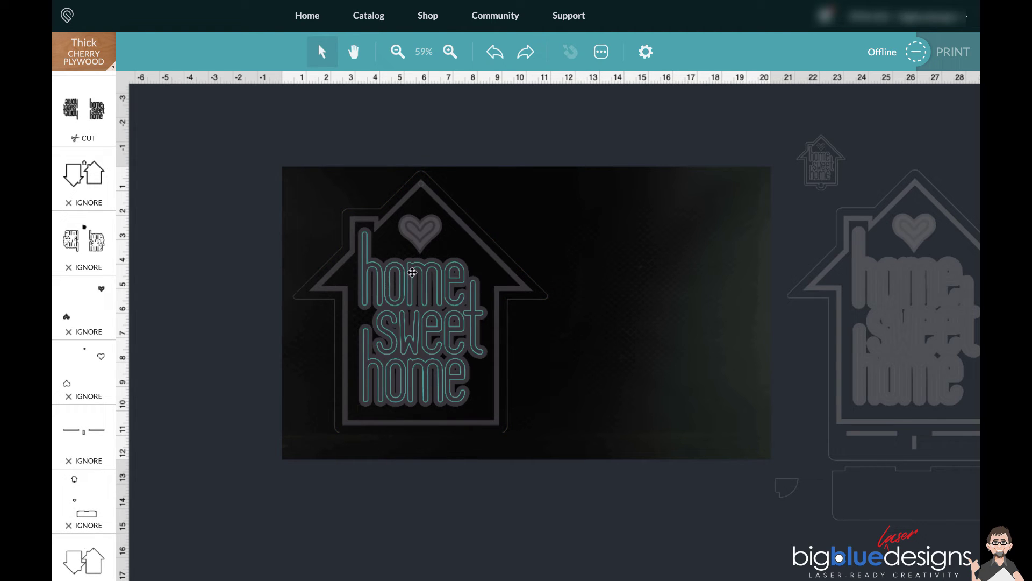
left_click(63, 207)
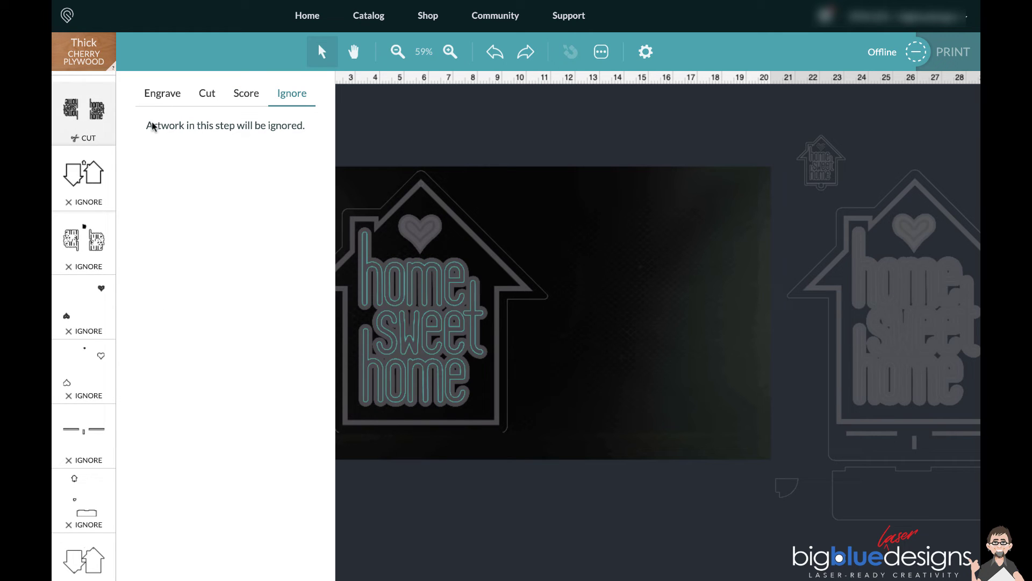
left_click(363, 130)
scroll(110, 139, "up", 2)
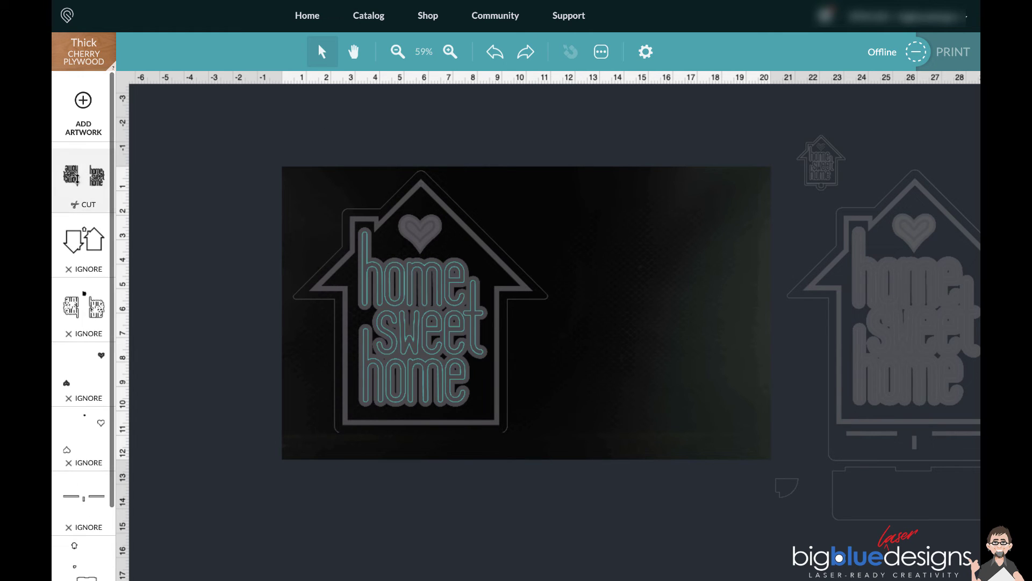
left_click(398, 309)
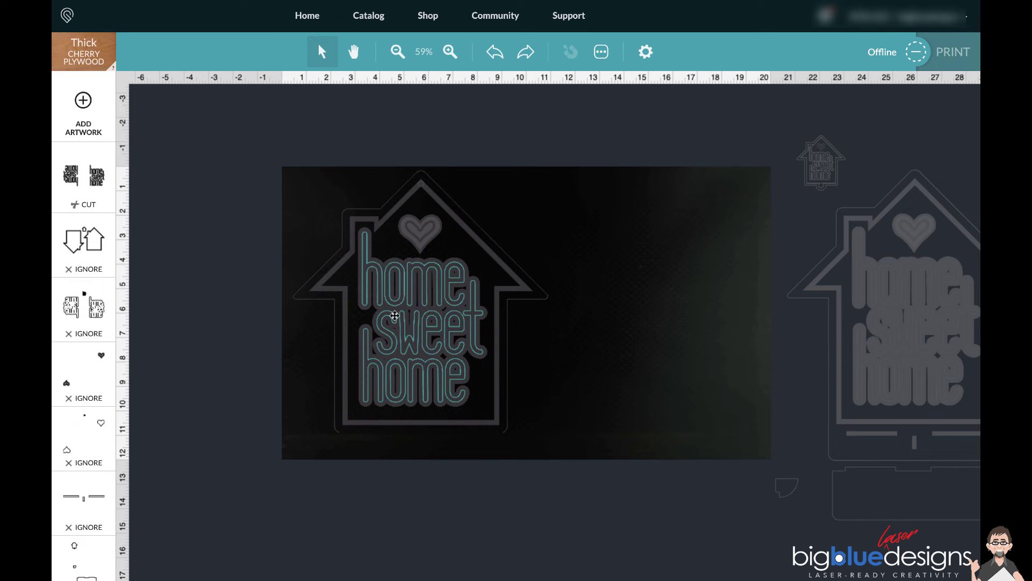
Step: Choose Thick Maple Plywood as the material and place the lettering in the board's top-left corner
left_click(273, 206)
left_click(93, 60)
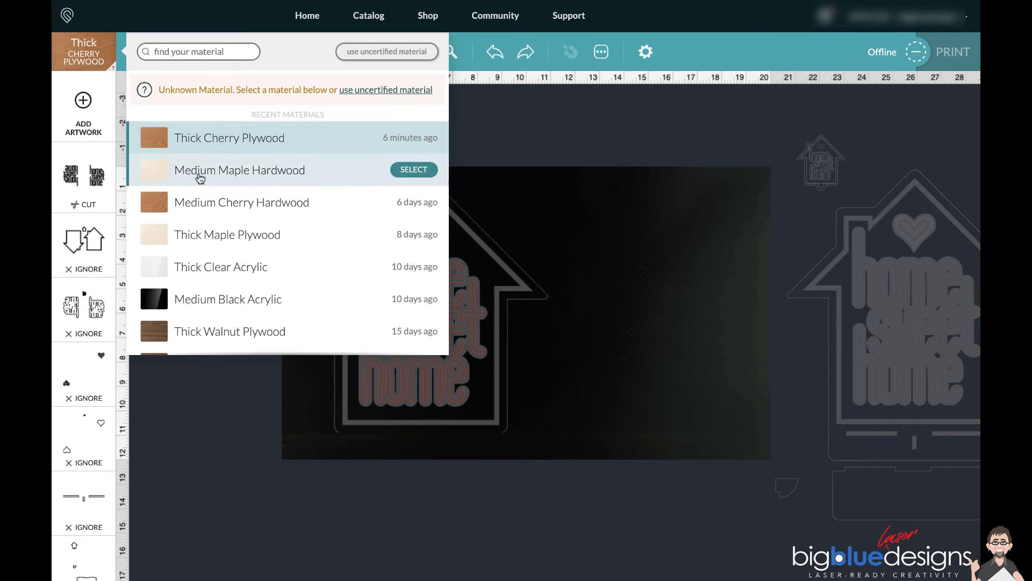
left_click(426, 235)
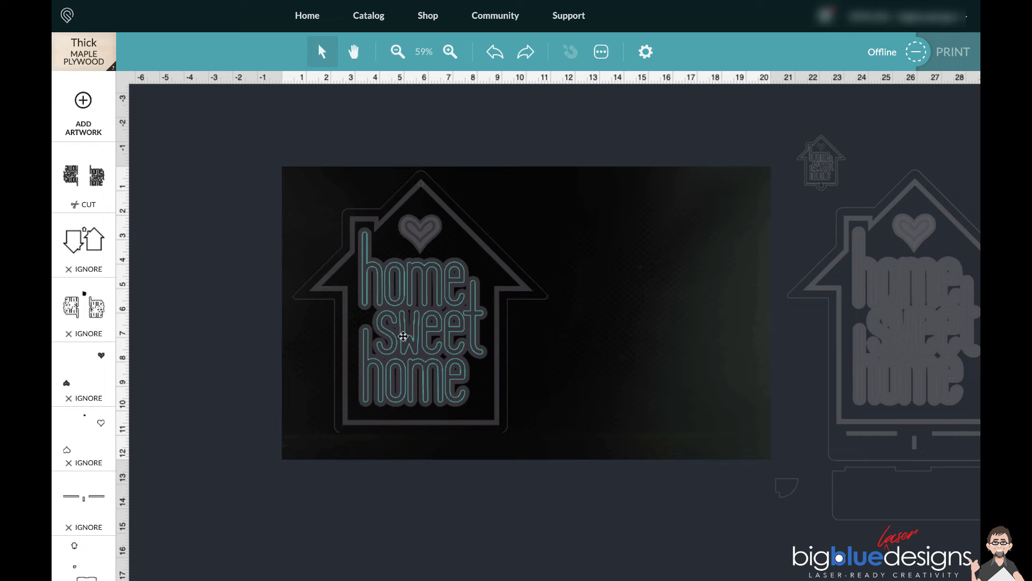
left_click_drag(437, 334, 376, 307)
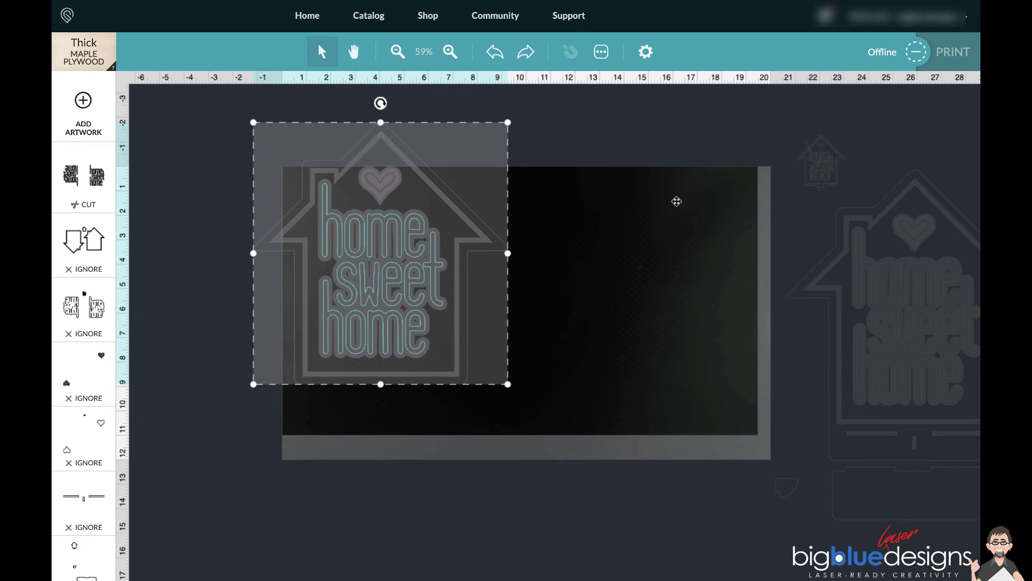
left_click_drag(333, 267, 355, 312)
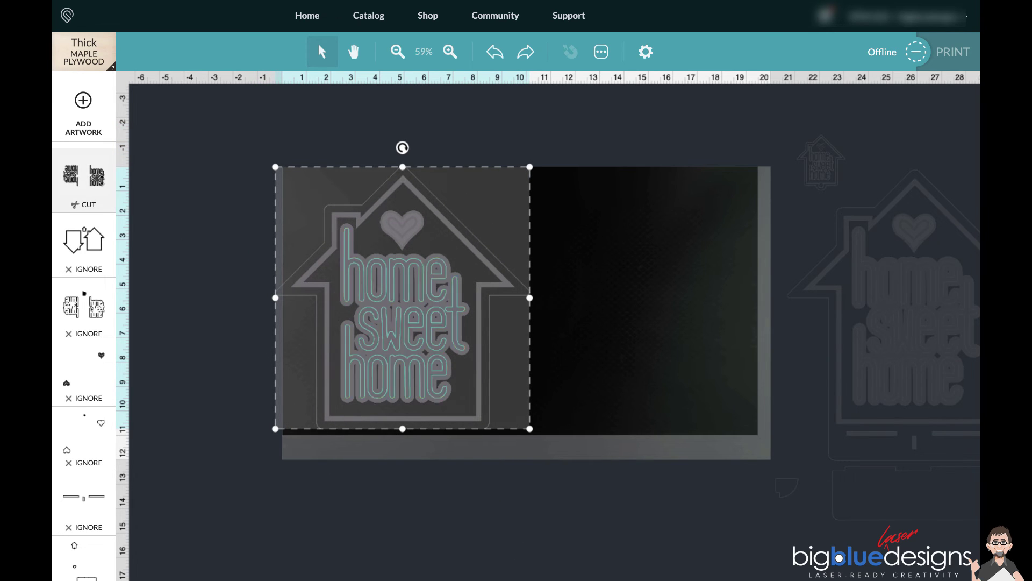
Step: Set the lettering layer to Ignore and shift the house artwork right onto the board
left_click(83, 176)
left_click(292, 96)
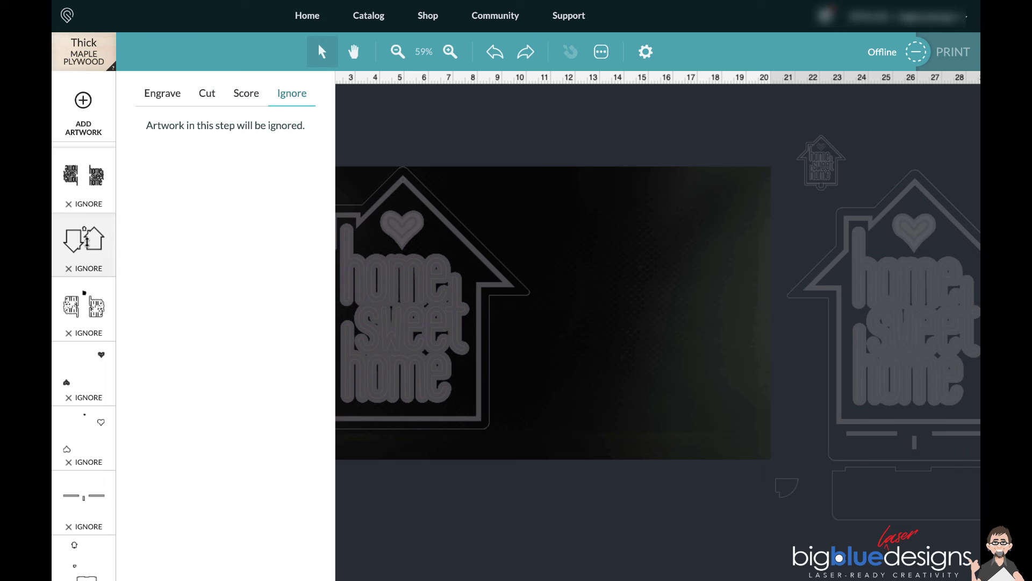
left_click(583, 110)
left_click_drag(417, 260, 431, 268)
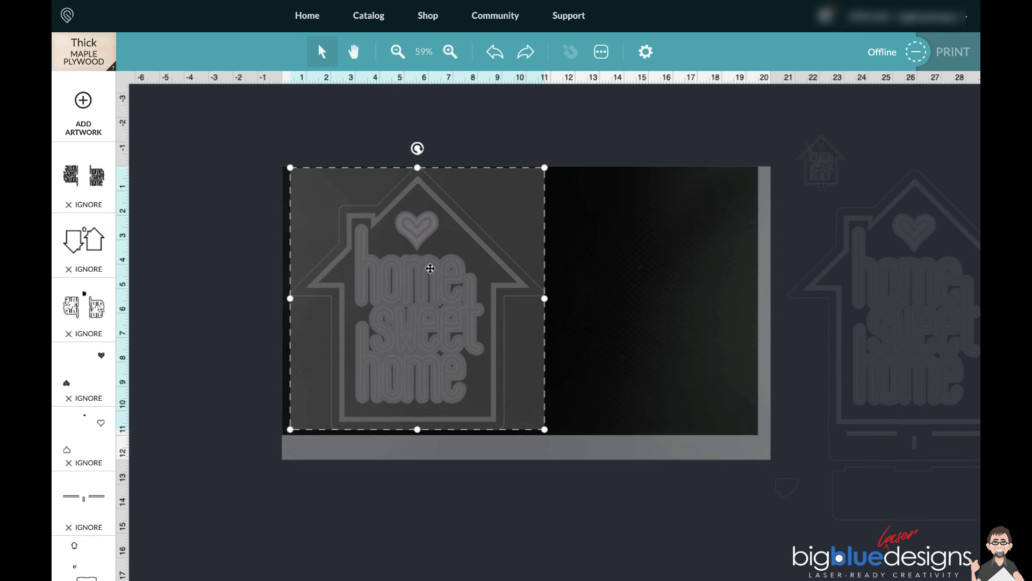
Step: Try the second layer on Cut, nudge the artwork left, then return that layer to Ignore
left_click(83, 240)
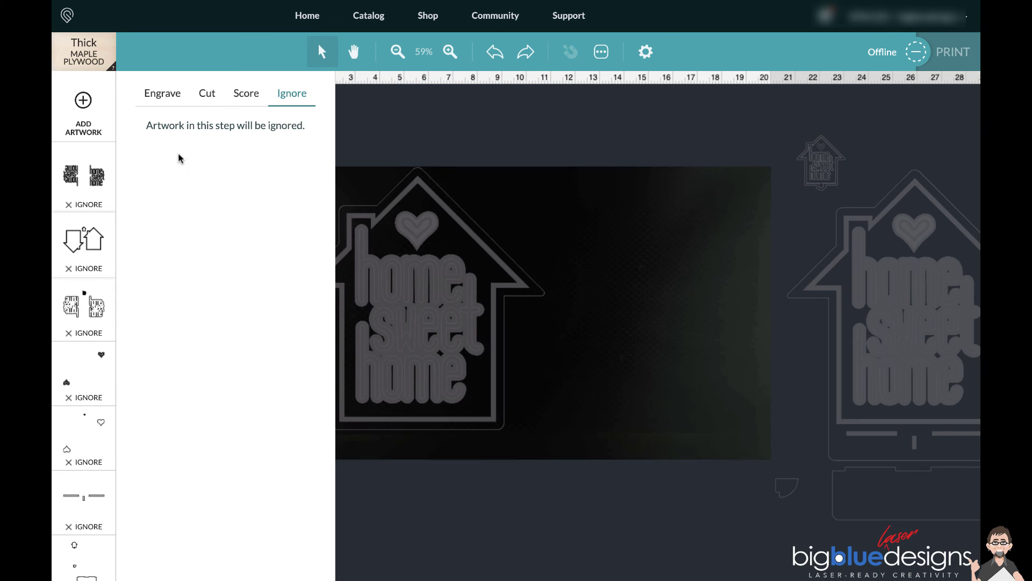
left_click(207, 93)
left_click(473, 235)
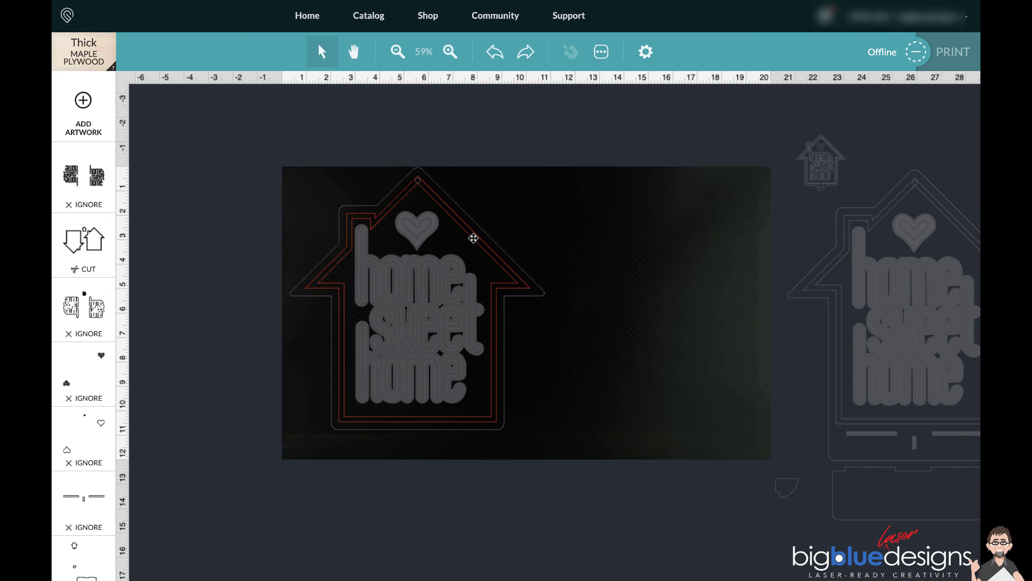
left_click(471, 255)
left_click_drag(471, 255, 465, 253)
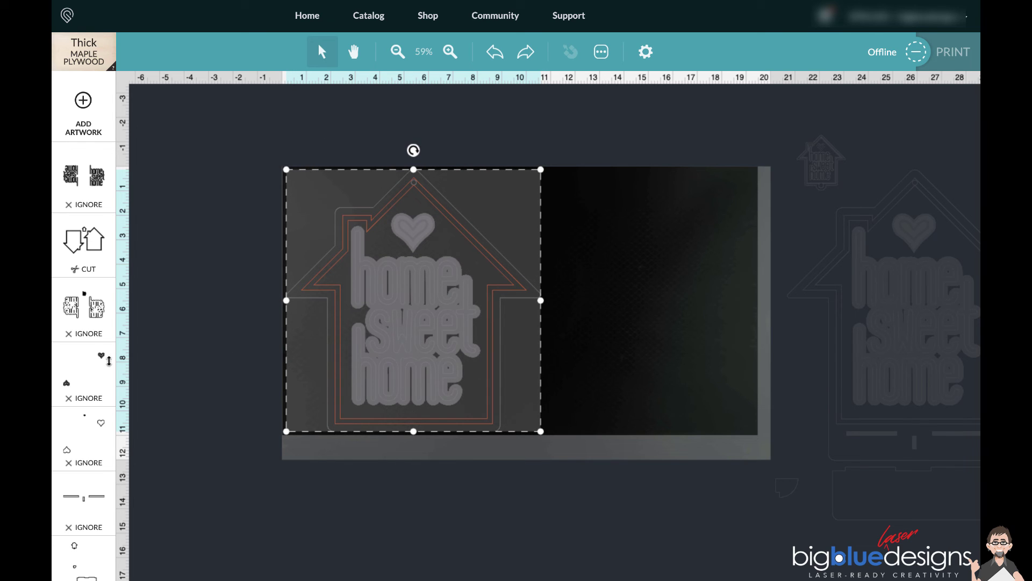
left_click(88, 250)
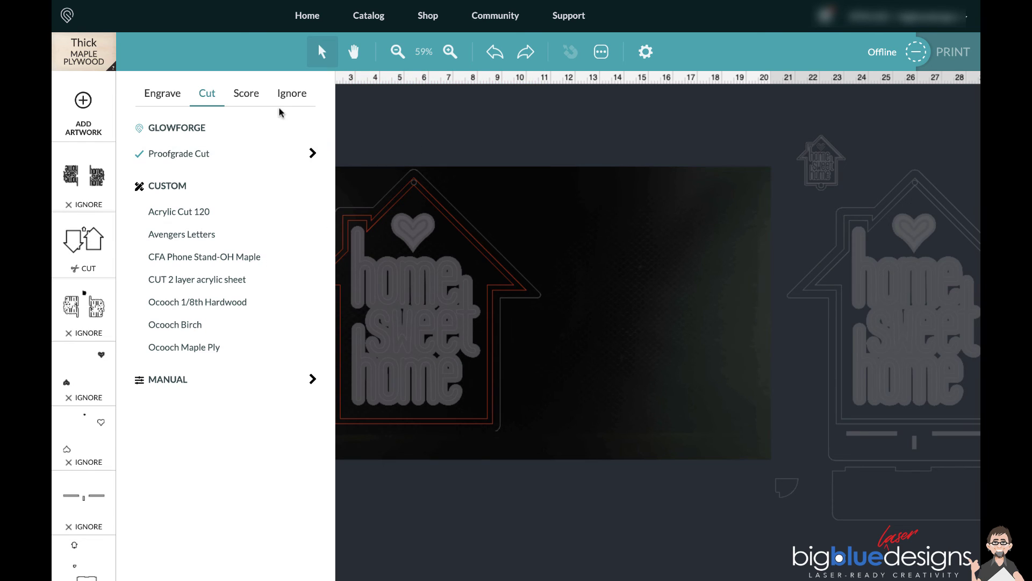
left_click(290, 94)
left_click(81, 448)
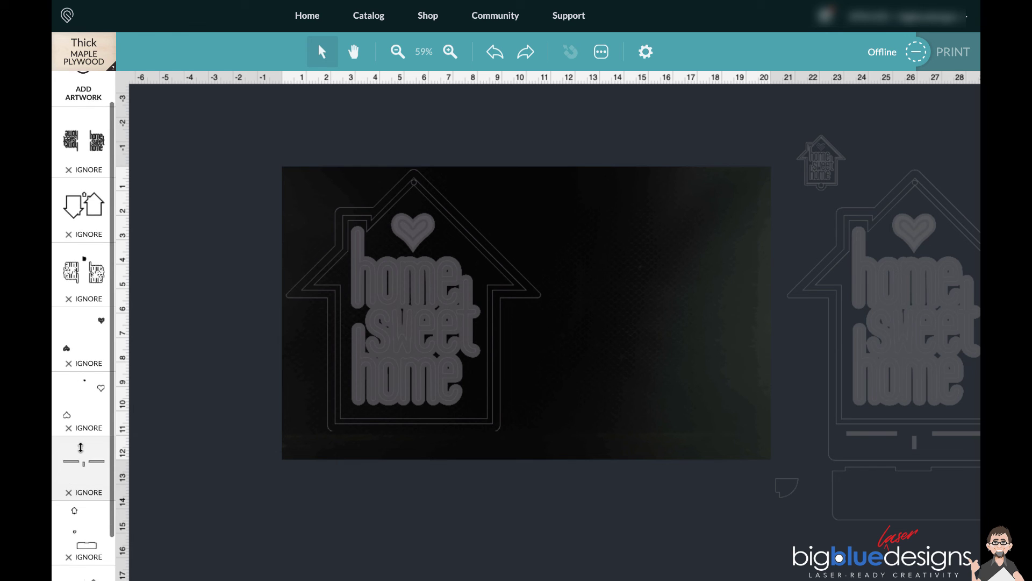
Step: Set the bottom house outline layer to Cut and nudge the outline slightly right
scroll(81, 484, "down", 2)
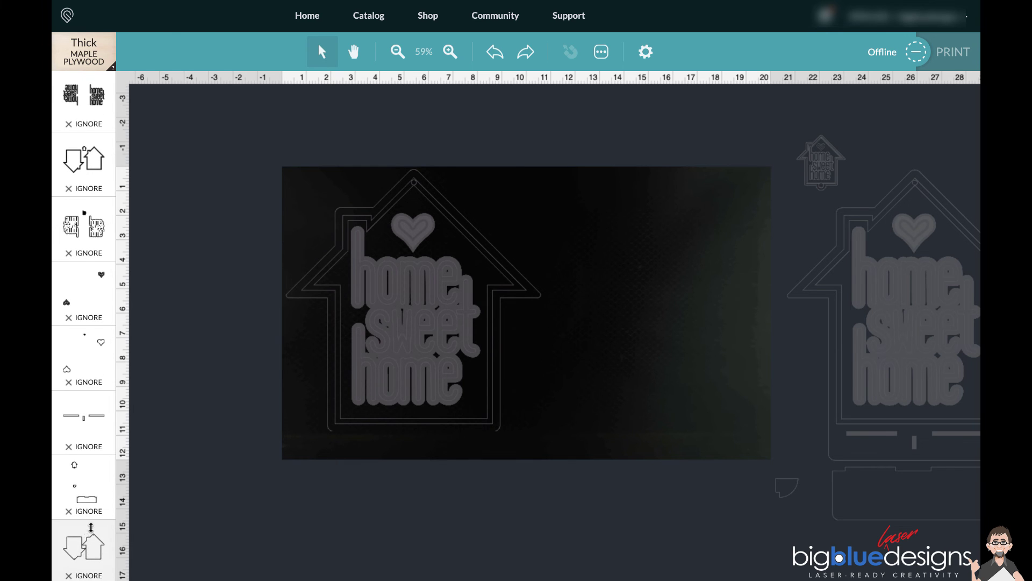
left_click(84, 546)
left_click(209, 96)
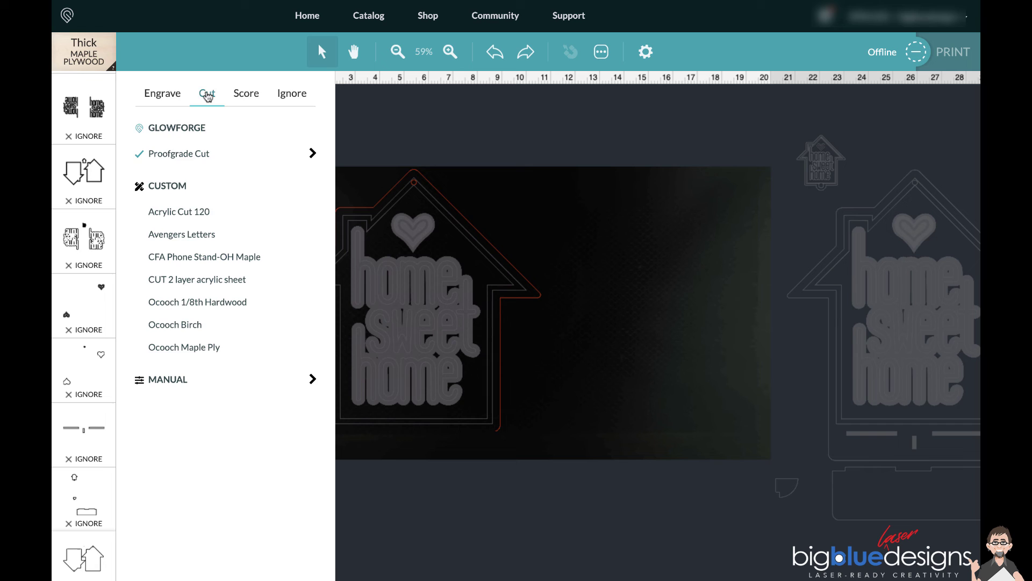
left_click(487, 145)
left_click(423, 259)
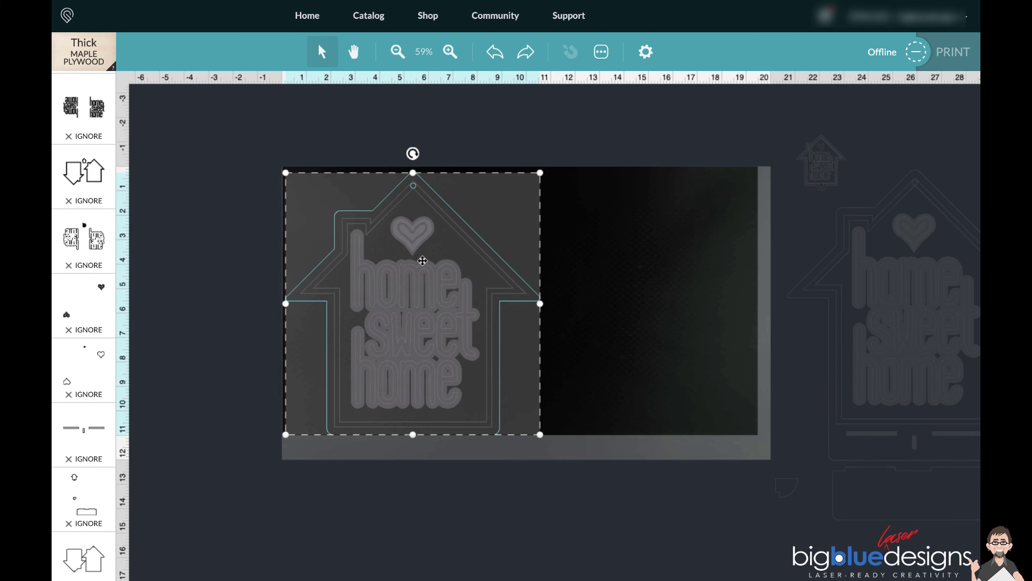
left_click_drag(423, 259, 426, 260)
left_click(265, 260)
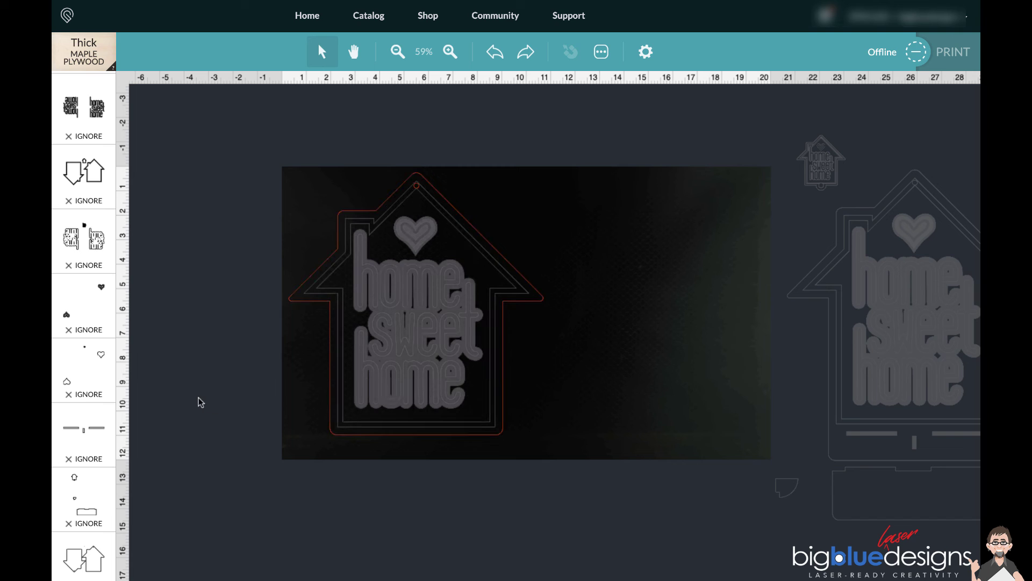
scroll(95, 395, "up", 2)
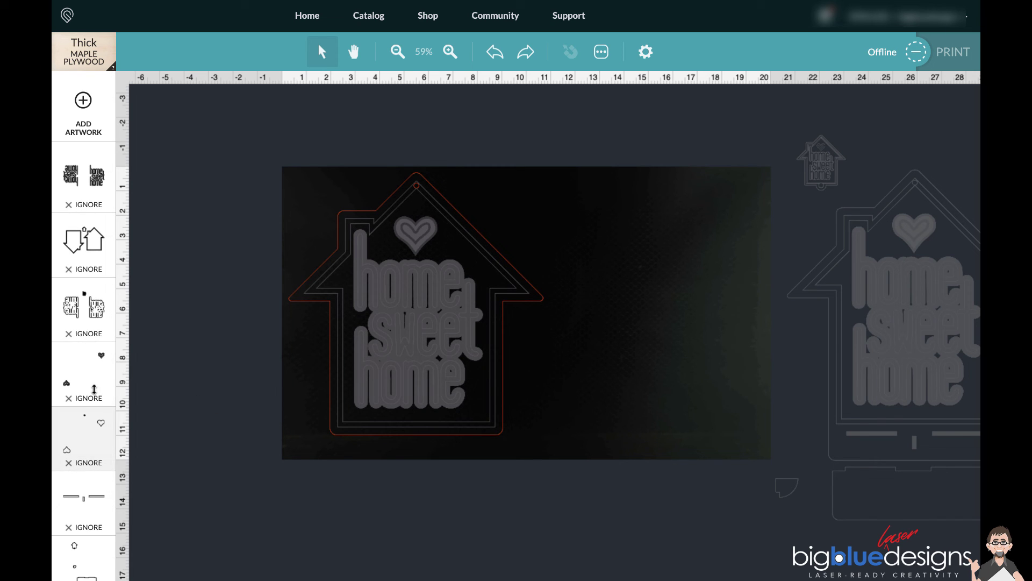
scroll(94, 389, "down", 2)
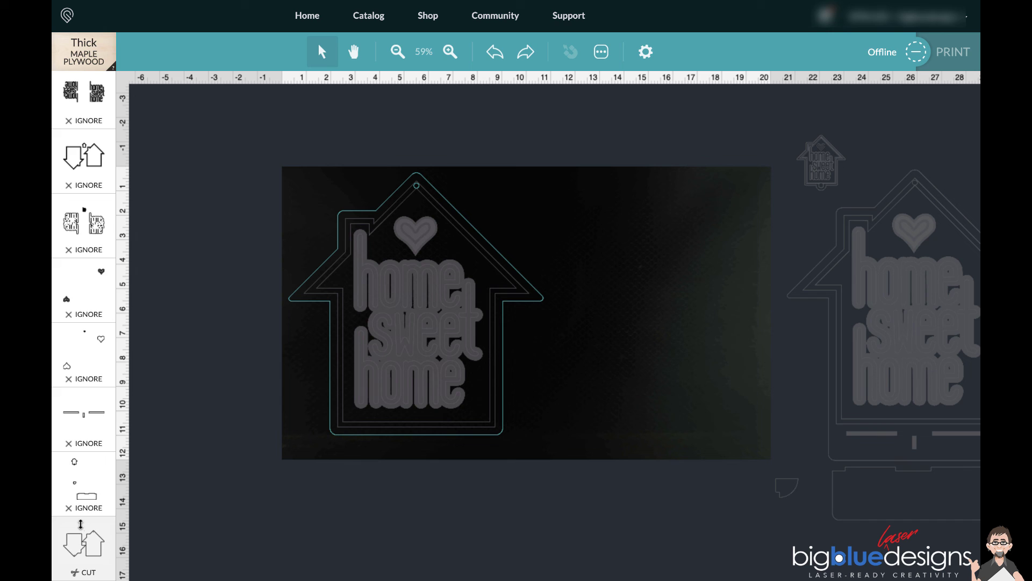
scroll(81, 524, "up", 1)
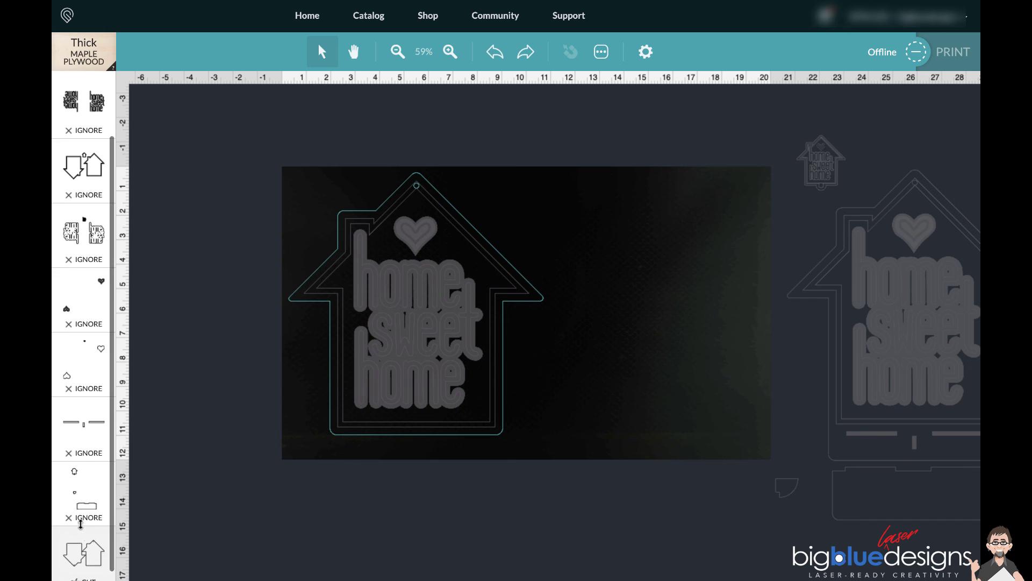
left_click(92, 553)
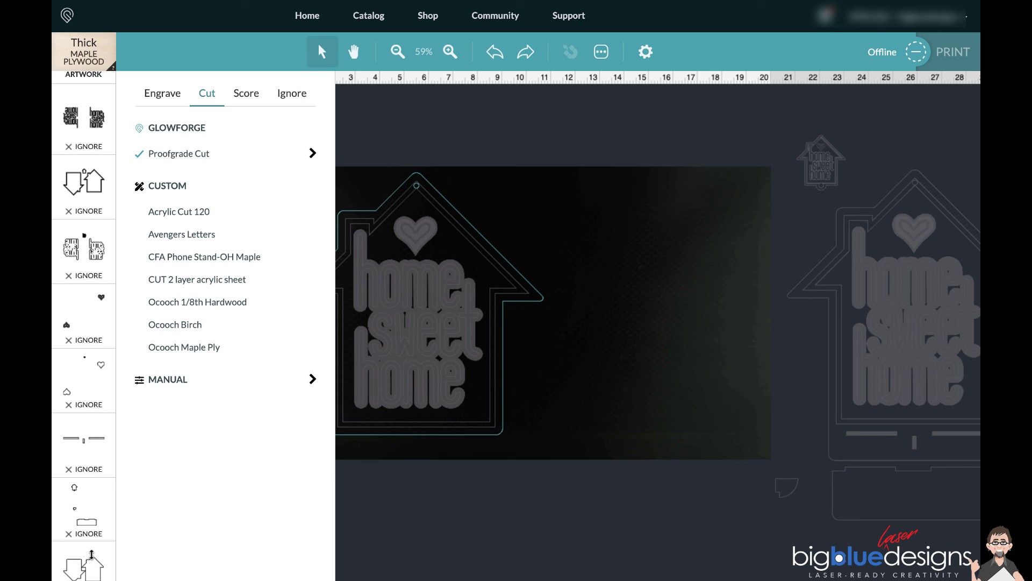
left_click(418, 115)
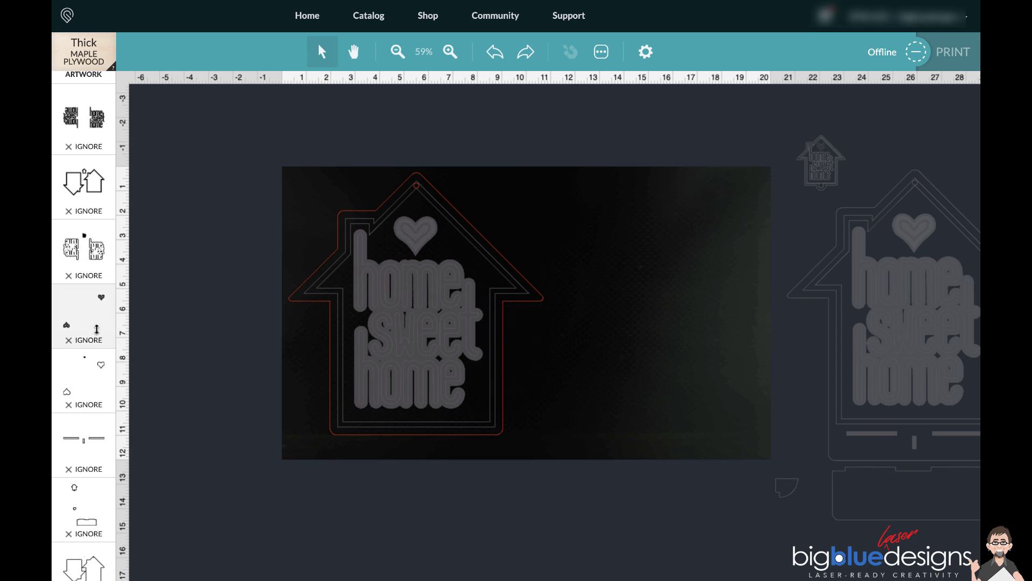
scroll(97, 330, "down", 1)
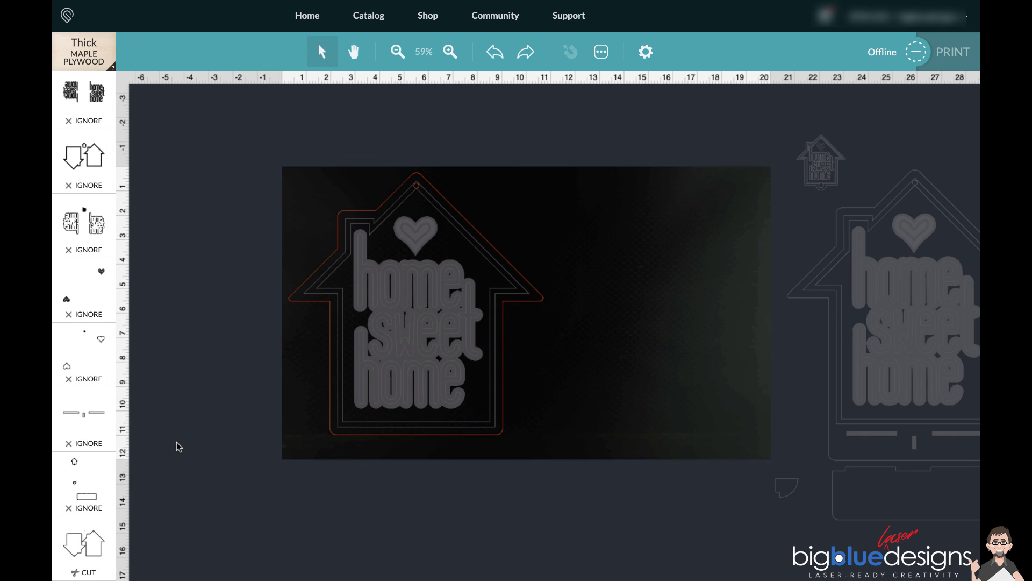
Step: Swap in the alternate house design, rotated 90° with roof left, at the board's upper-left
scroll(179, 447, "up", 1)
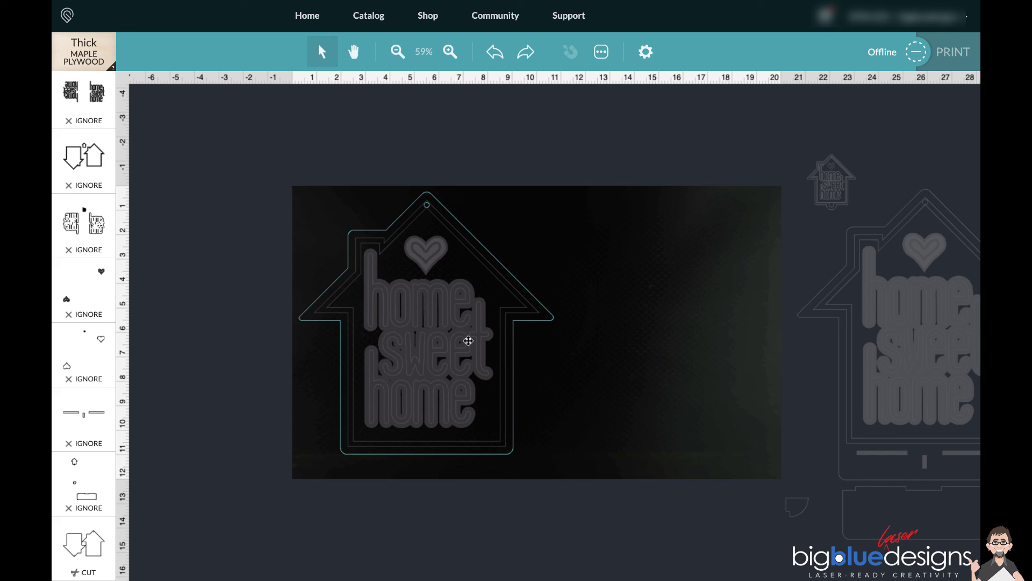
left_click_drag(468, 340, 195, 396)
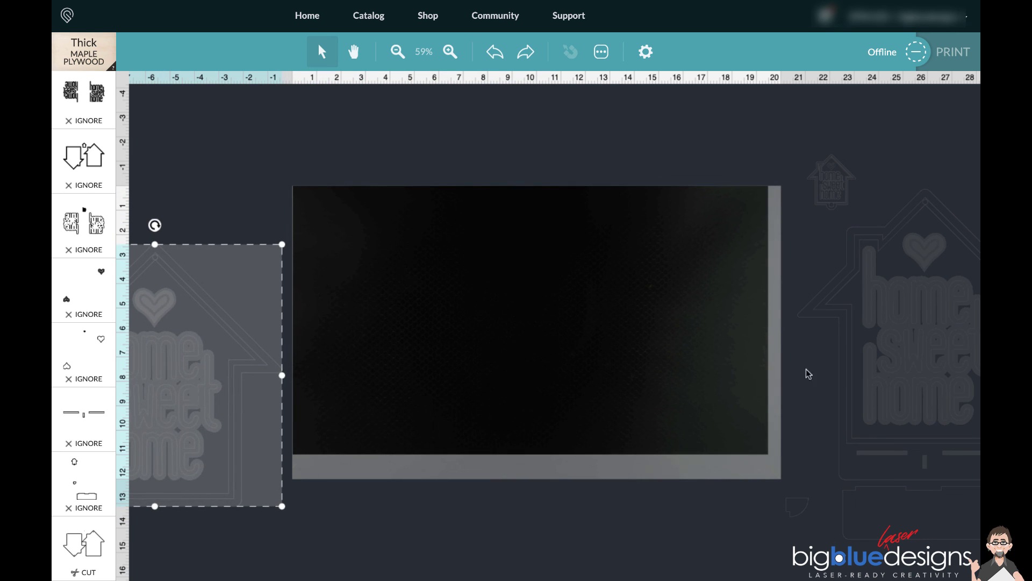
left_click_drag(926, 346, 416, 341)
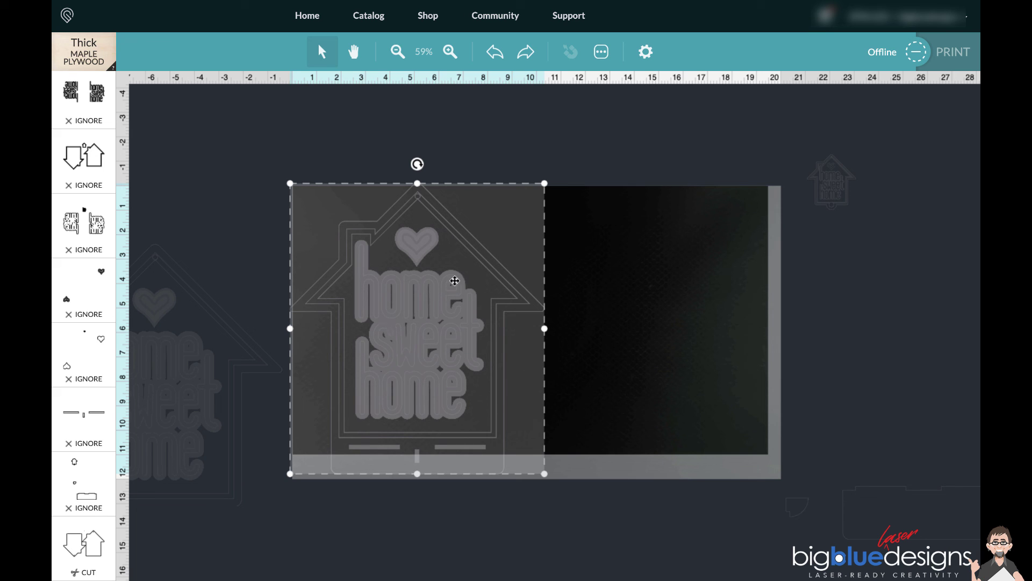
left_click_drag(418, 163, 301, 342)
left_click_drag(380, 345, 411, 337)
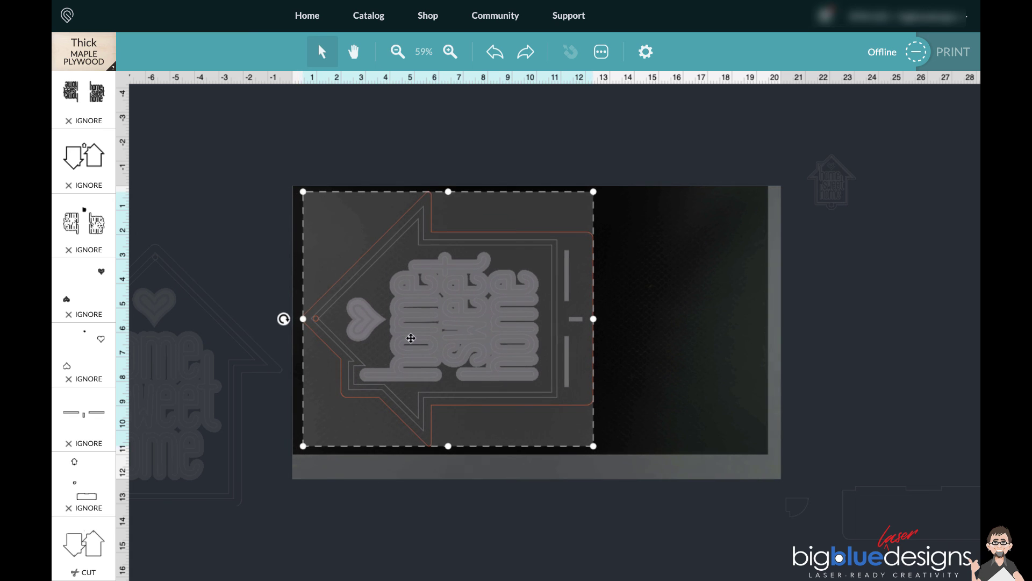
left_click(246, 283)
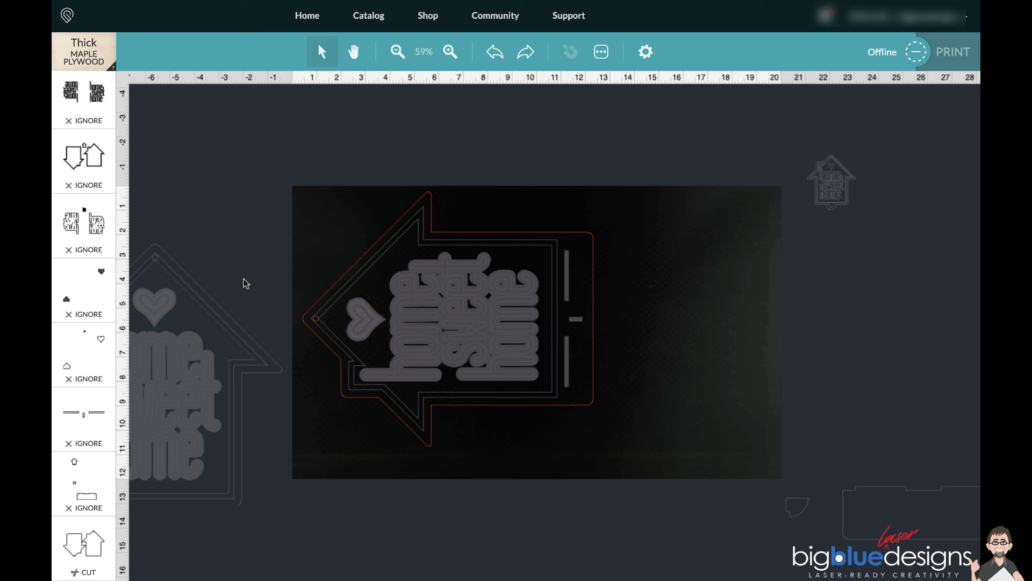